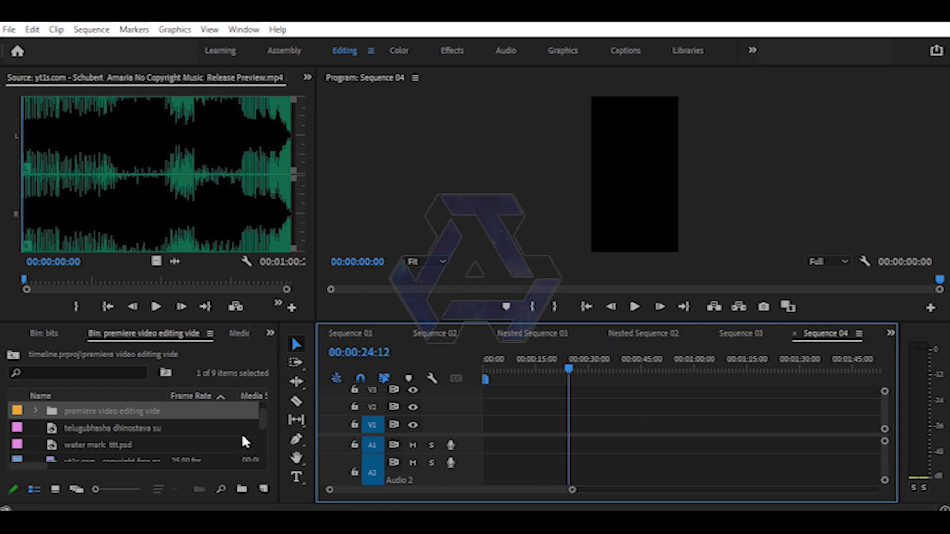
- Place Nested Sequence 04 at the start of Sequence 04 and turn off inserting sequences as nests
{"action": "left_click_drag", "start_coordinate": [262, 414], "coordinate": [263, 432]}
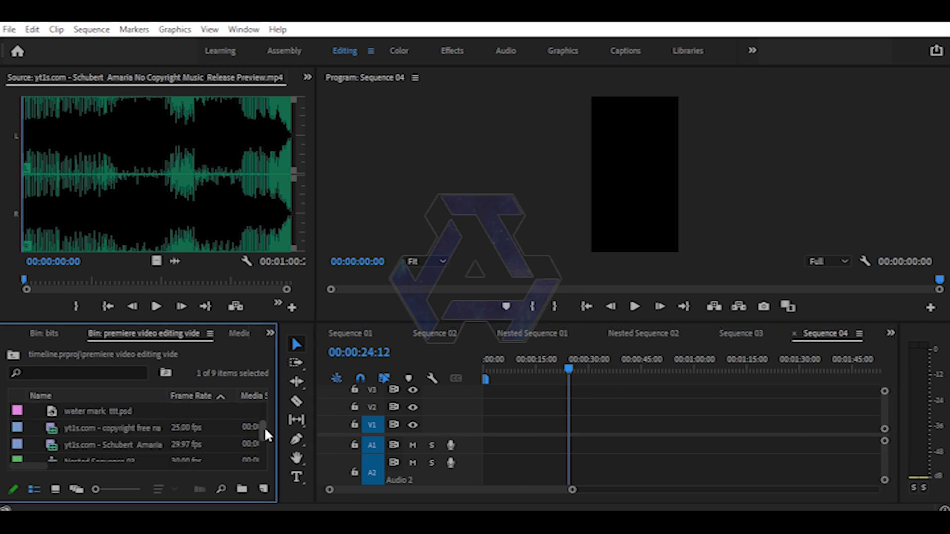
{"action": "left_click_drag", "start_coordinate": [264, 436], "coordinate": [266, 421]}
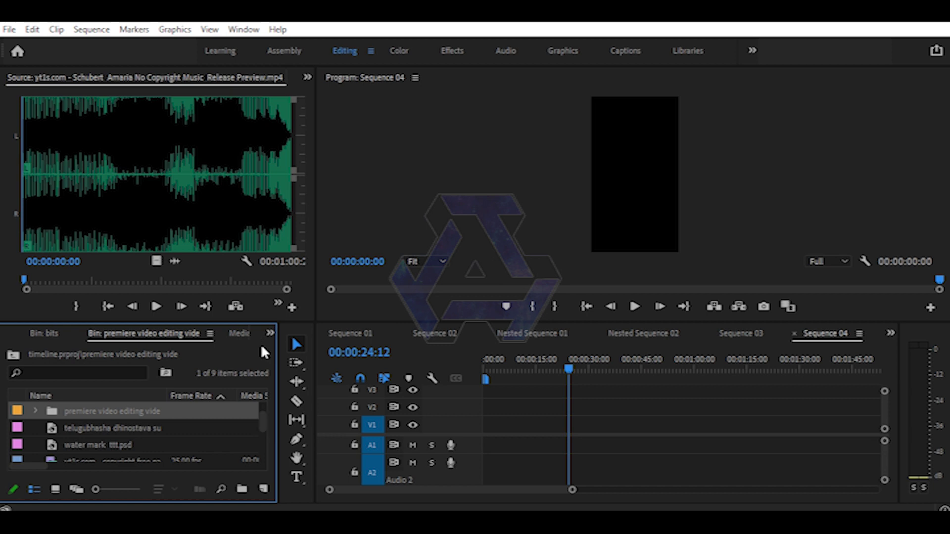
{"action": "scroll", "coordinate": [228, 459], "scroll_direction": "down", "scroll_amount": 2}
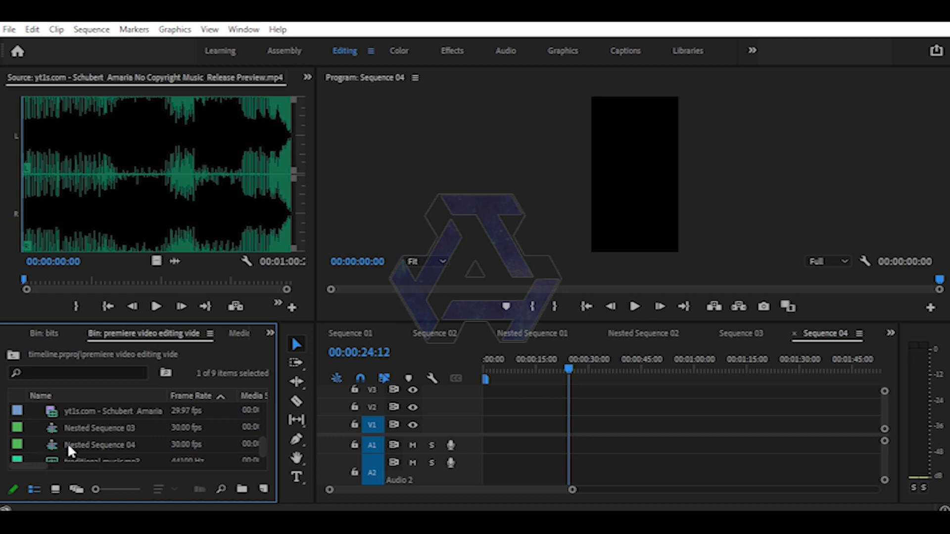
{"action": "left_click_drag", "start_coordinate": [51, 444], "coordinate": [487, 436]}
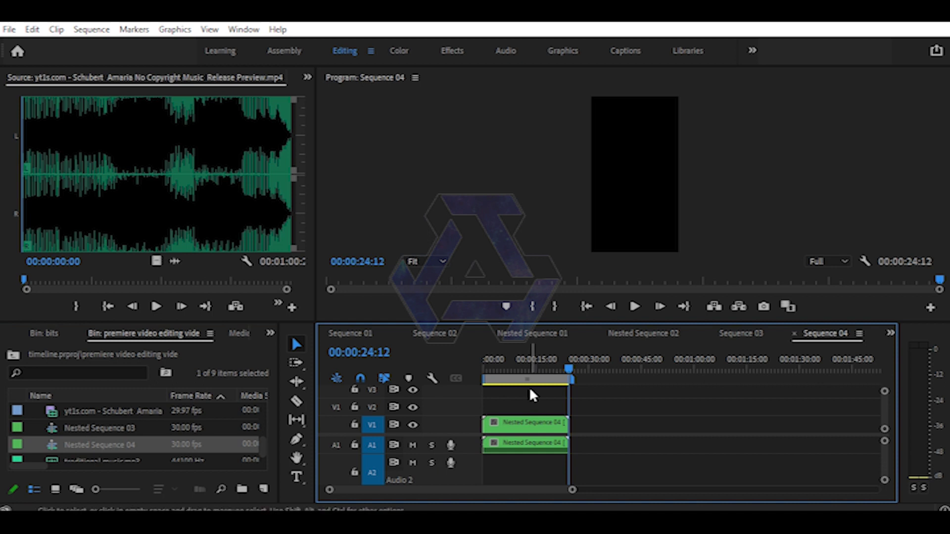
{"action": "left_click", "coordinate": [530, 366]}
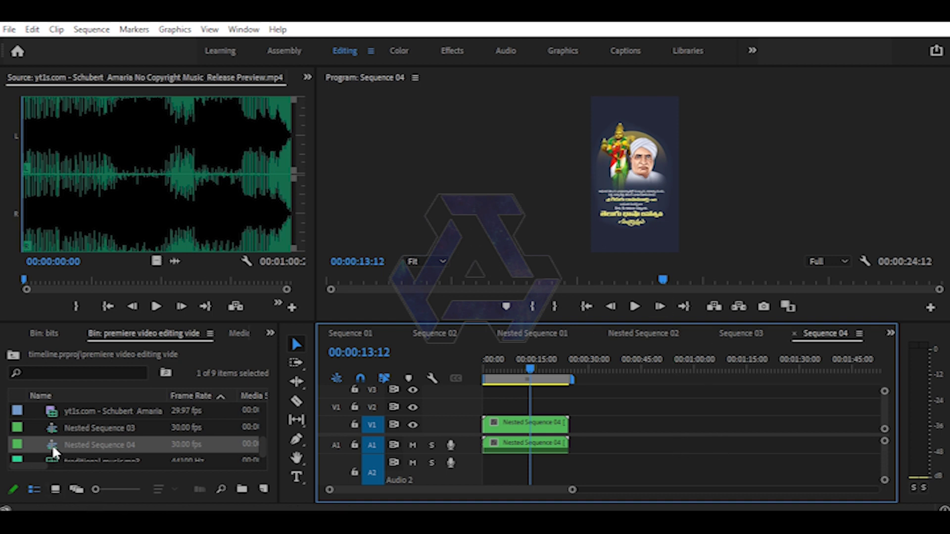
{"action": "left_click", "coordinate": [334, 377]}
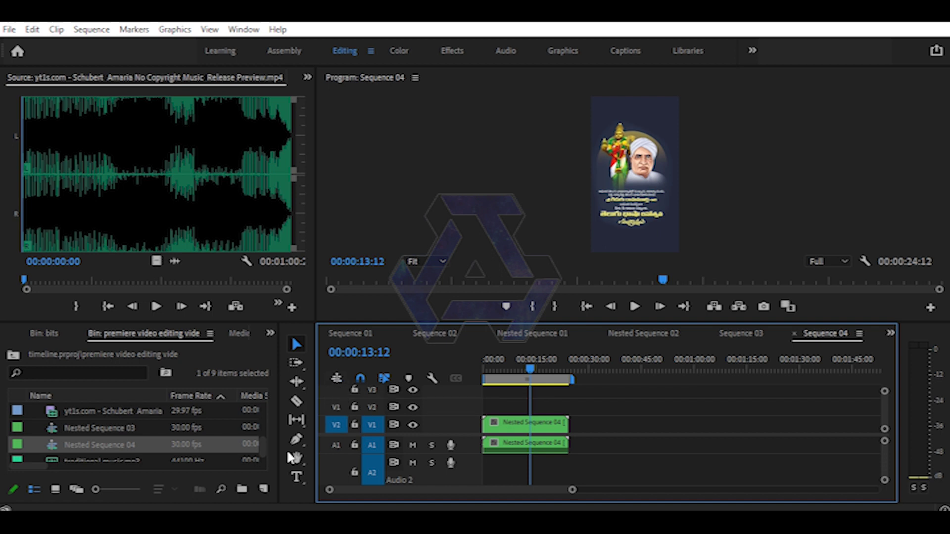
- Drop Nested Sequence 04's individual clips around 00:00:45 in Sequence 04
{"action": "mouse_move", "coordinate": [68, 444]}
{"action": "left_mouse_down"}
{"action": "mouse_move", "coordinate": [633, 448]}
{"action": "mouse_move", "coordinate": [635, 435]}
{"action": "left_mouse_up"}
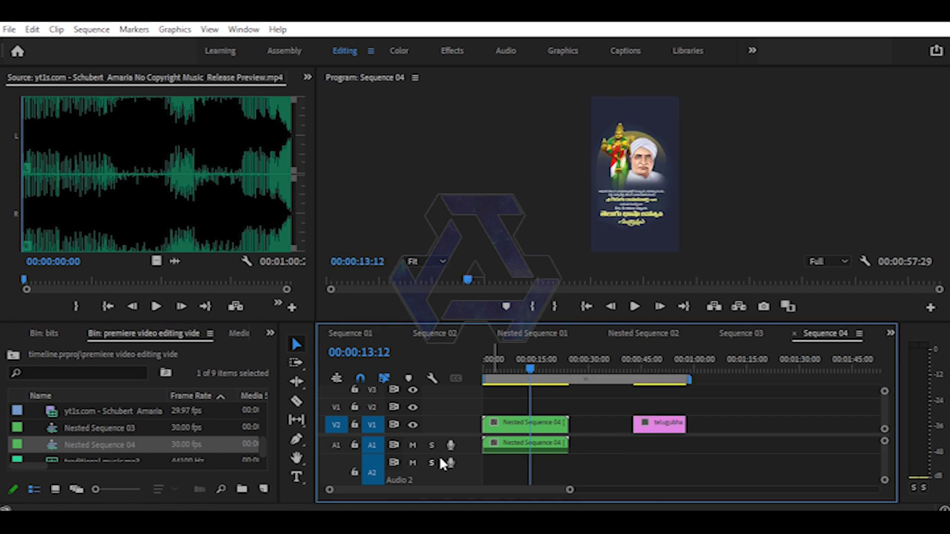
{"action": "key", "text": "ctrl+z"}
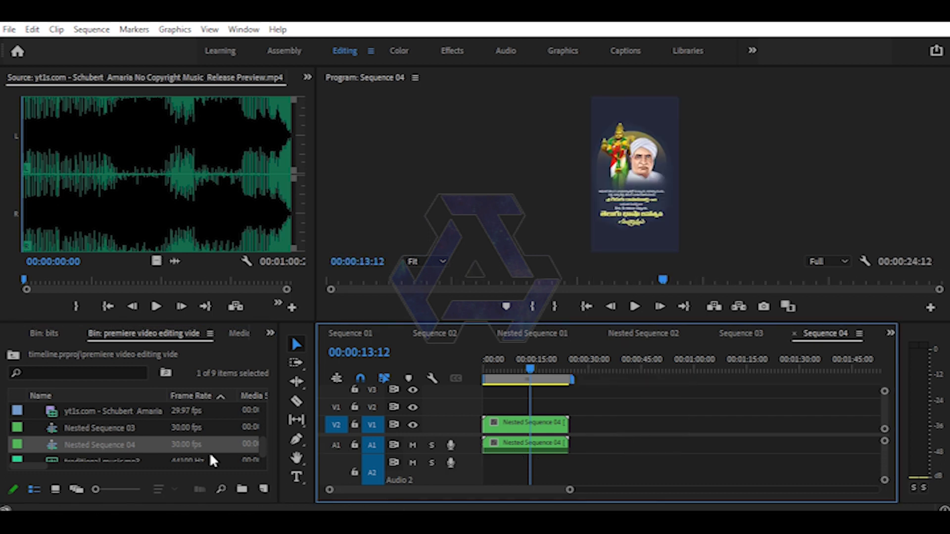
{"action": "left_click_drag", "start_coordinate": [50, 438], "coordinate": [636, 424]}
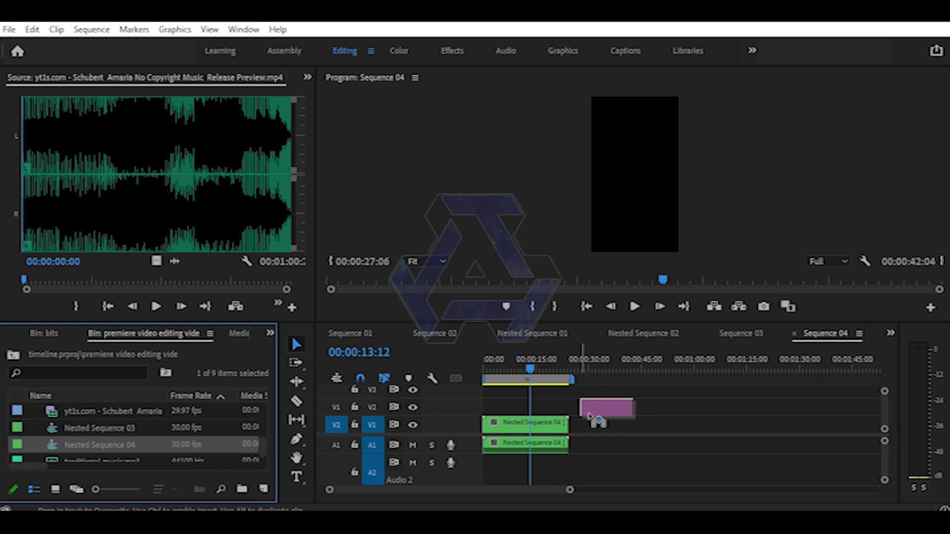
{"action": "left_click", "coordinate": [634, 361]}
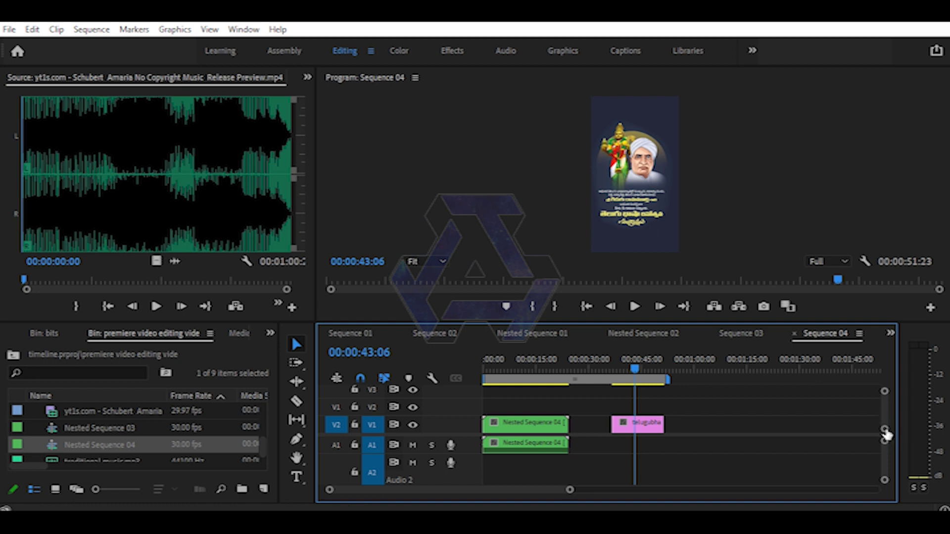
- Add Nested Sequence 03's clips to V1/A1 near the one-minute mark
{"action": "left_click", "coordinate": [68, 428]}
{"action": "mouse_move", "coordinate": [52, 432]}
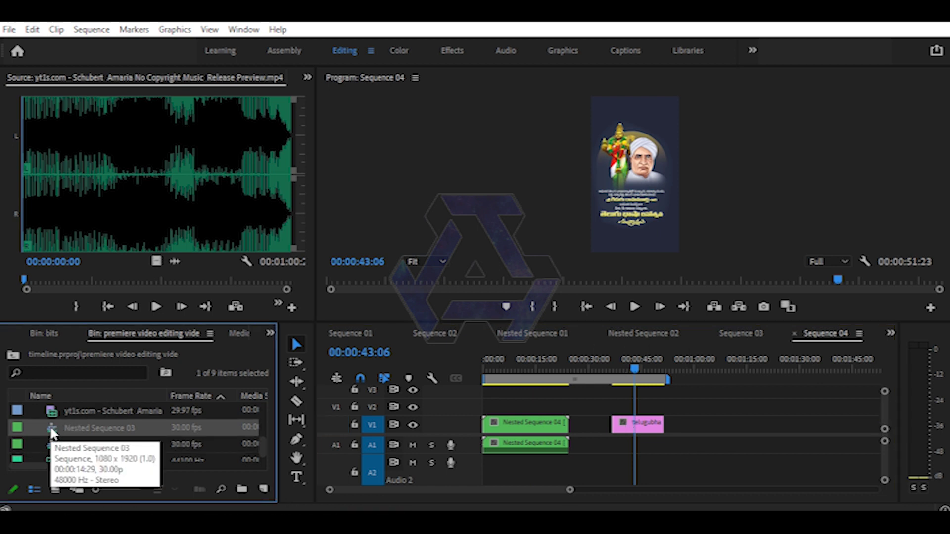
{"action": "left_click_drag", "start_coordinate": [53, 432], "coordinate": [708, 438]}
{"action": "left_click", "coordinate": [702, 360]}
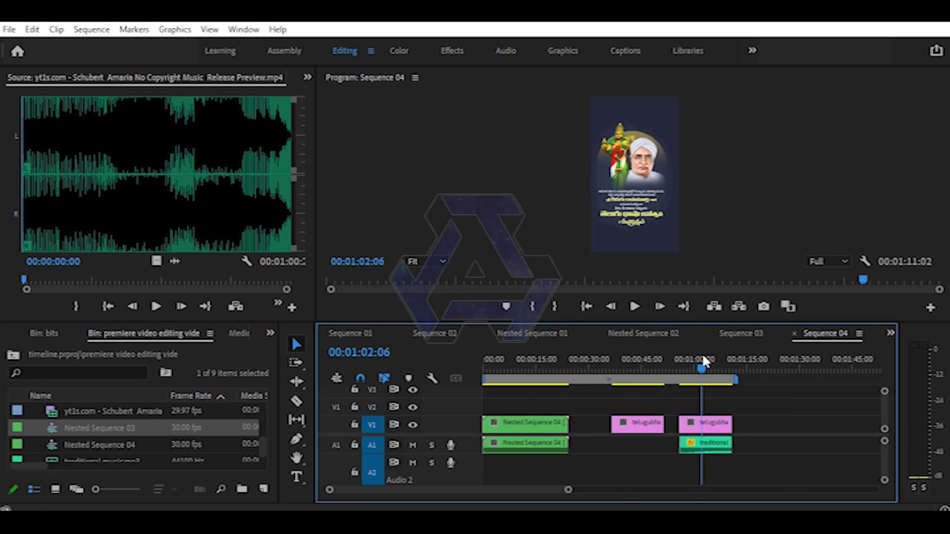
{"action": "left_click", "coordinate": [494, 357]}
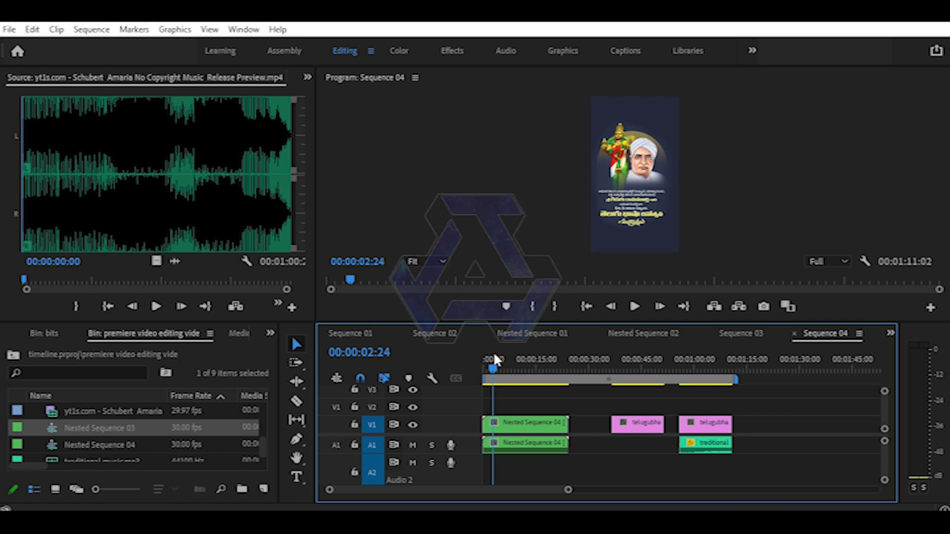
{"action": "left_click", "coordinate": [717, 369]}
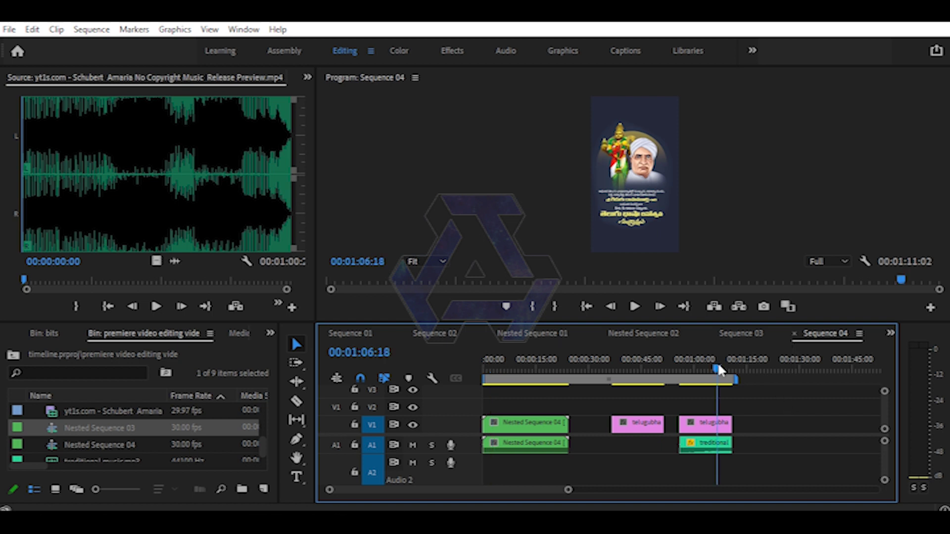
- Open Nested Sequence 04, re-enable nest insertion, and move the pink telugubh clip from V2 to V1
{"action": "double_click", "coordinate": [535, 426]}
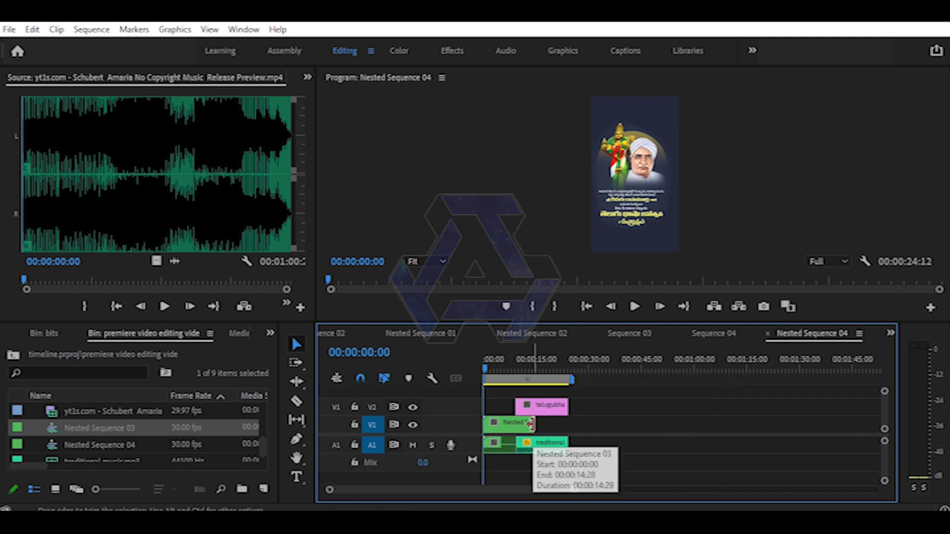
{"action": "left_click", "coordinate": [337, 380]}
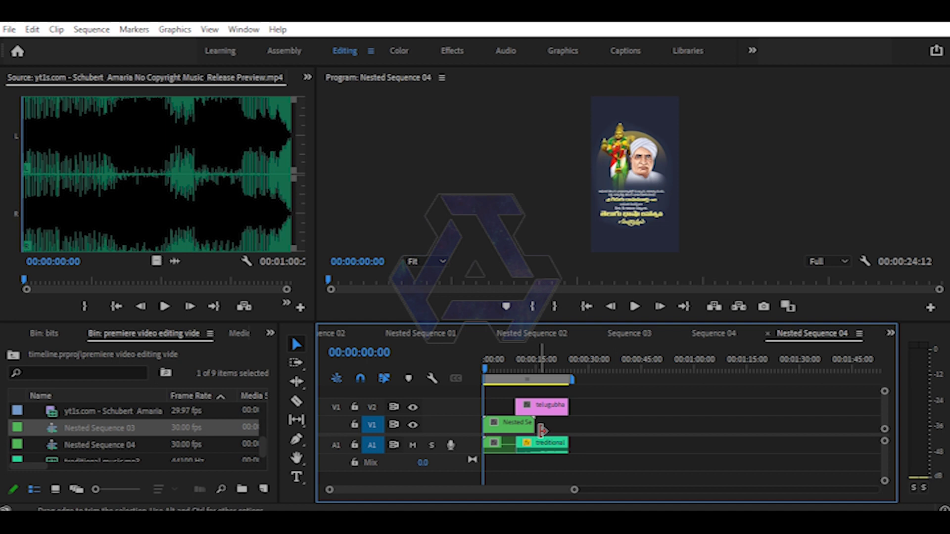
{"action": "left_click_drag", "start_coordinate": [543, 406], "coordinate": [582, 430]}
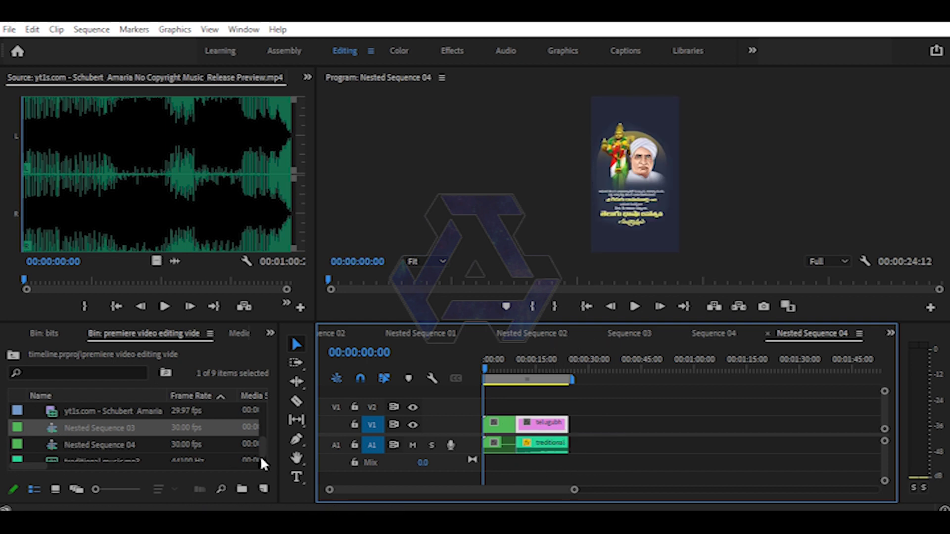
- Add the Schubert Amaria clip from the project folder bin and slide it against the pink clip
{"action": "left_click_drag", "start_coordinate": [261, 444], "coordinate": [266, 419]}
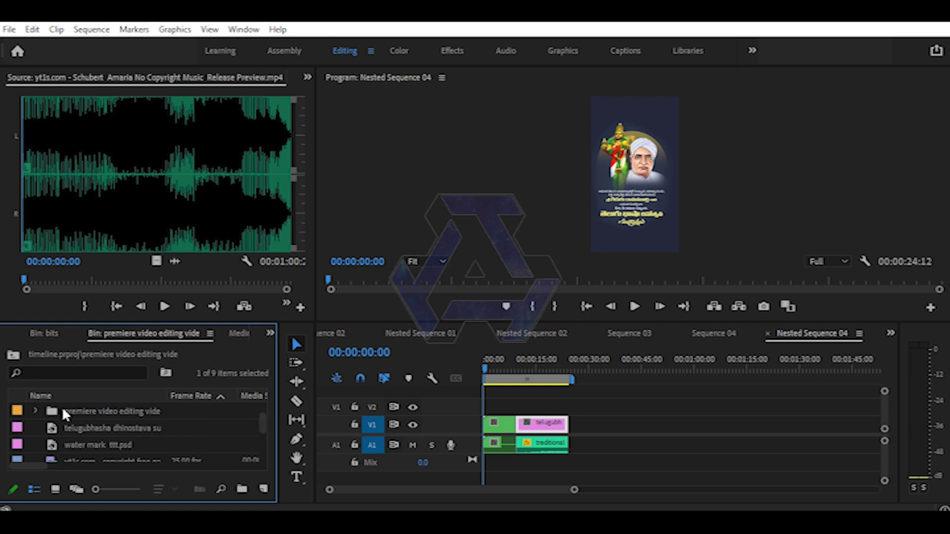
{"action": "left_click", "coordinate": [62, 413]}
{"action": "double_click", "coordinate": [51, 412]}
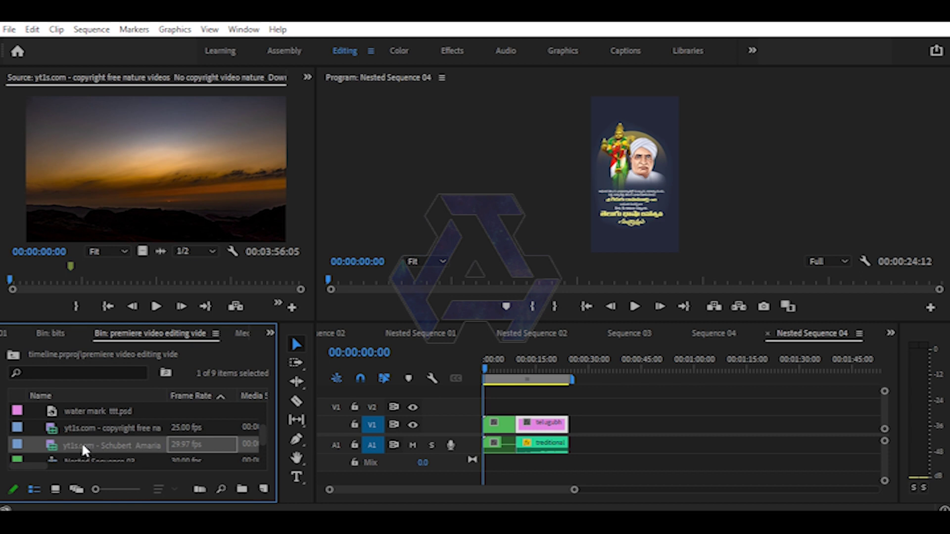
{"action": "left_click", "coordinate": [82, 445]}
{"action": "left_click", "coordinate": [59, 445]}
{"action": "left_click_drag", "start_coordinate": [327, 444], "coordinate": [584, 445]}
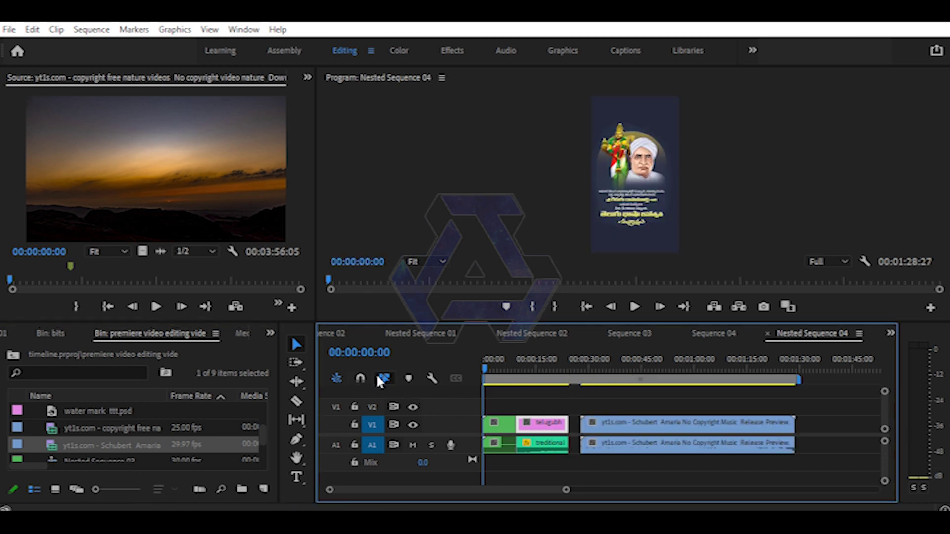
{"action": "left_click_drag", "start_coordinate": [597, 424], "coordinate": [586, 428]}
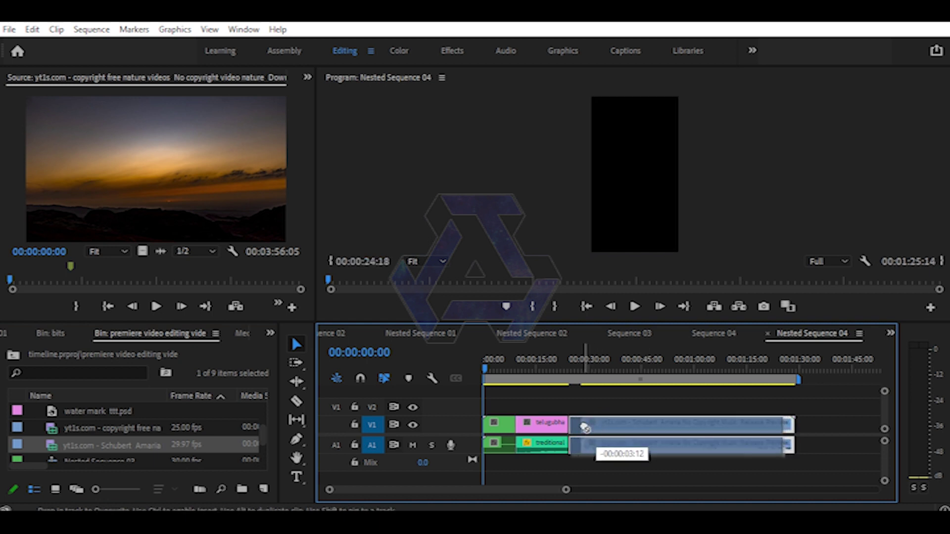
{"action": "left_click_drag", "start_coordinate": [587, 428], "coordinate": [574, 430]}
- Zoom in, enable snapping, and close the gap before the Schubert clips
{"action": "left_click", "coordinate": [565, 369]}
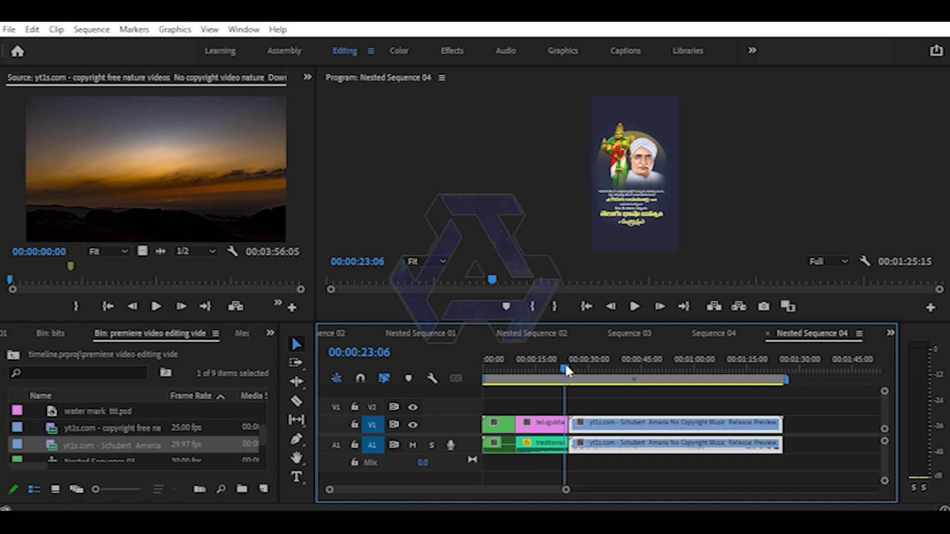
{"action": "key", "text": "="}
{"action": "key", "text": "="}
{"action": "key", "text": "="}
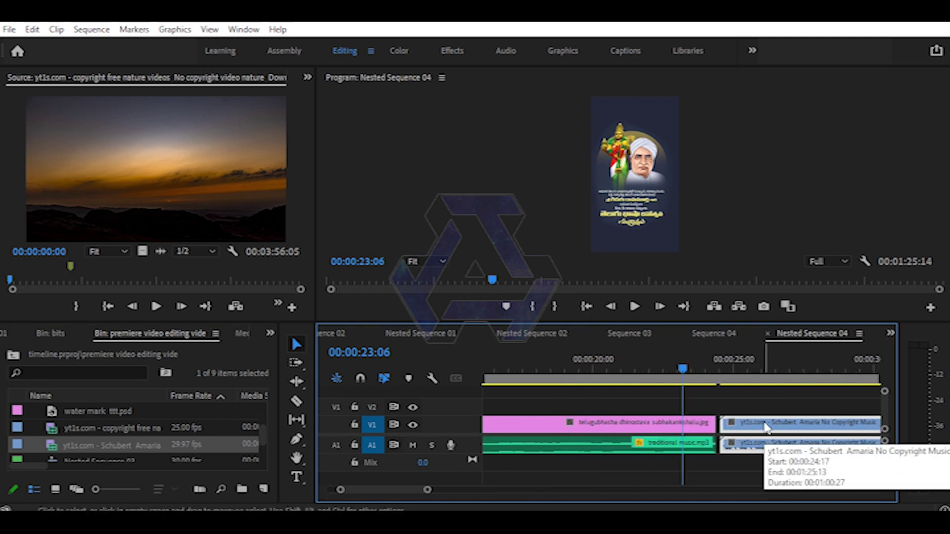
{"action": "left_click", "coordinate": [361, 378]}
{"action": "left_click_drag", "start_coordinate": [764, 424], "coordinate": [752, 427]}
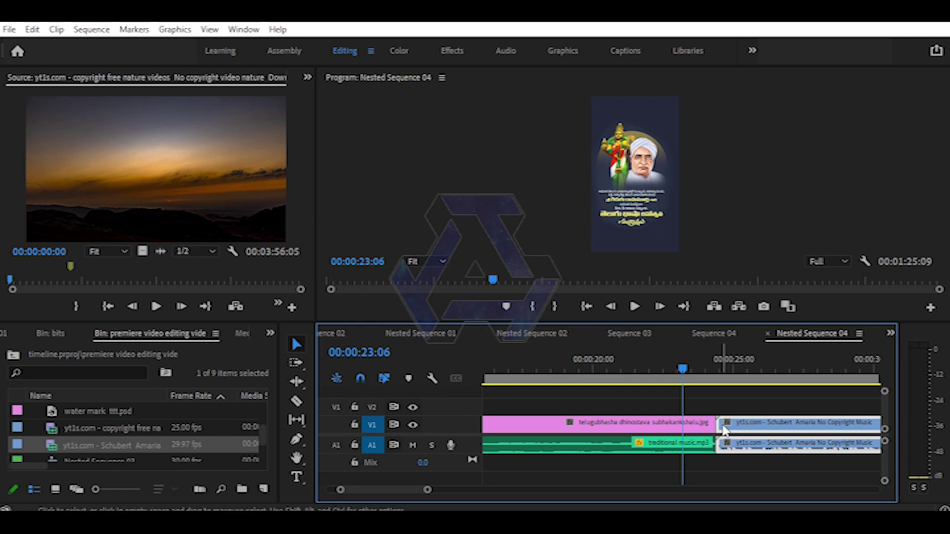
{"action": "key", "text": "minus"}
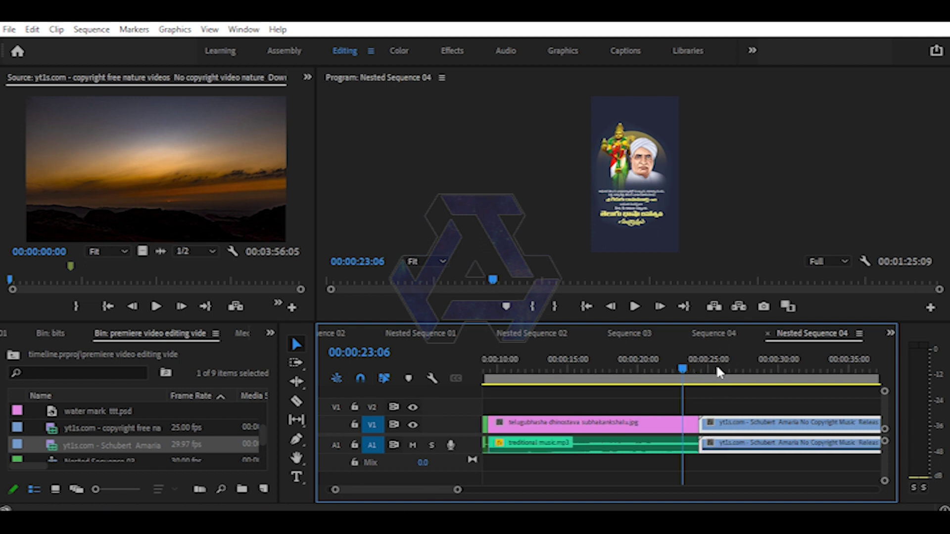
{"action": "key", "text": "minus"}
{"action": "key", "text": "minus"}
{"action": "key", "text": "minus"}
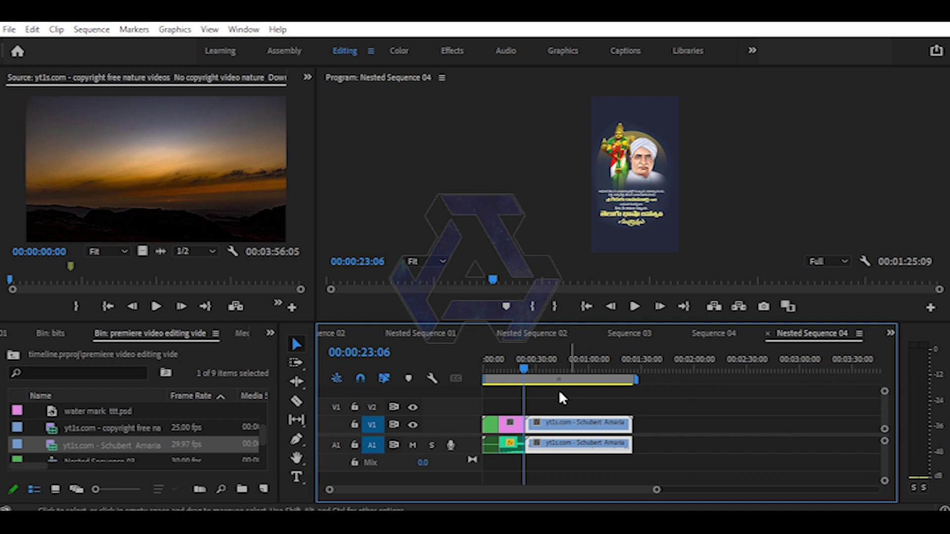
- Turn off Linked Selection and select the Schubert video on V1 and audio on A1 separately
{"action": "left_click", "coordinate": [384, 379]}
{"action": "left_click", "coordinate": [386, 376]}
{"action": "left_click", "coordinate": [608, 425]}
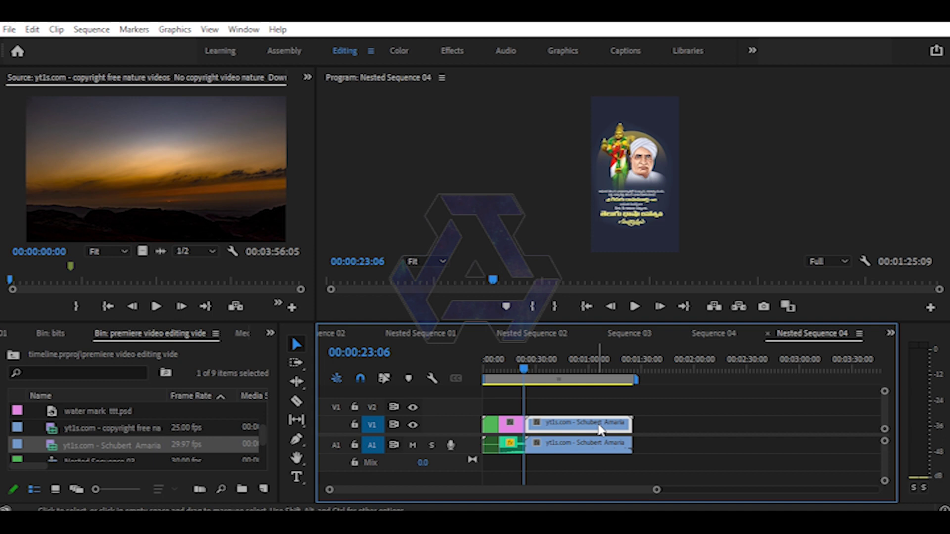
{"action": "left_click", "coordinate": [584, 450]}
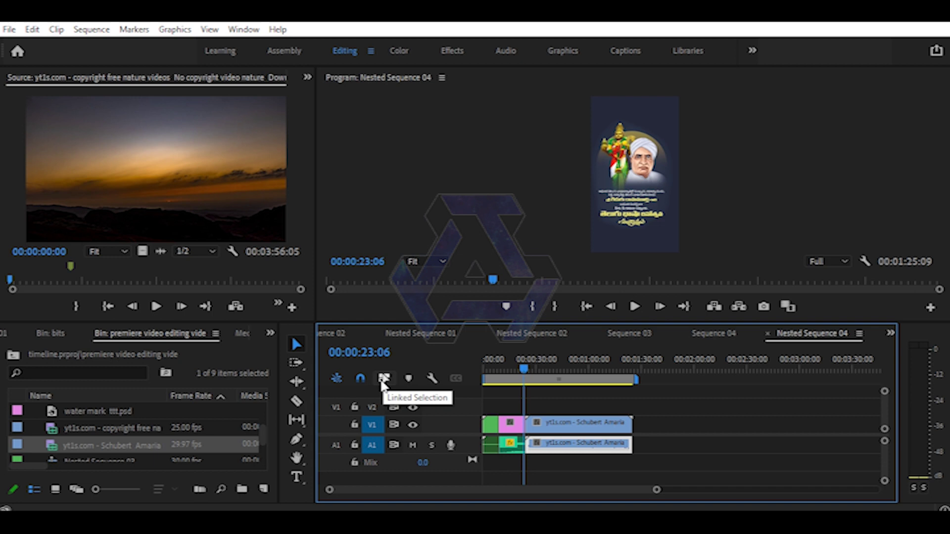
- Re-enable Linked Selection and add a marker at 00:00:48:00
{"action": "left_click", "coordinate": [382, 383]}
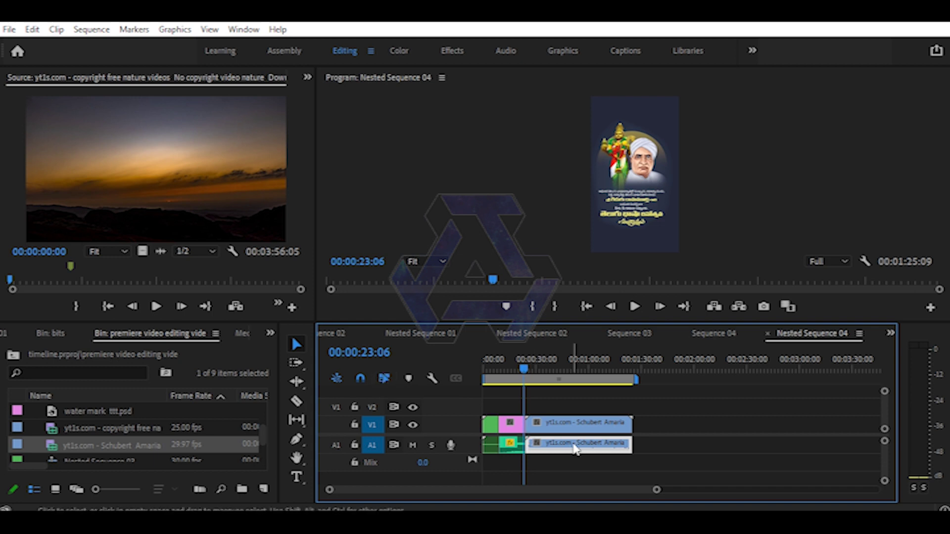
{"action": "left_click", "coordinate": [573, 424]}
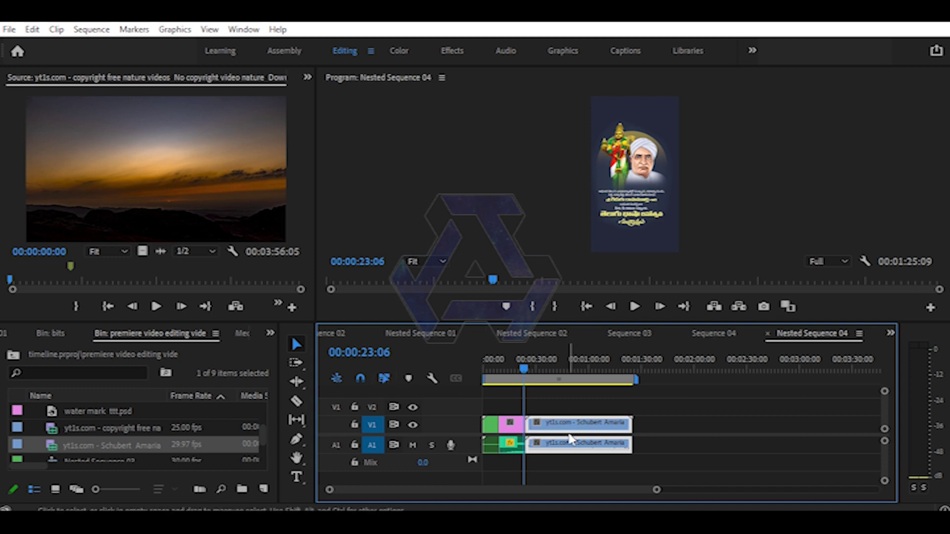
{"action": "left_click", "coordinate": [566, 366]}
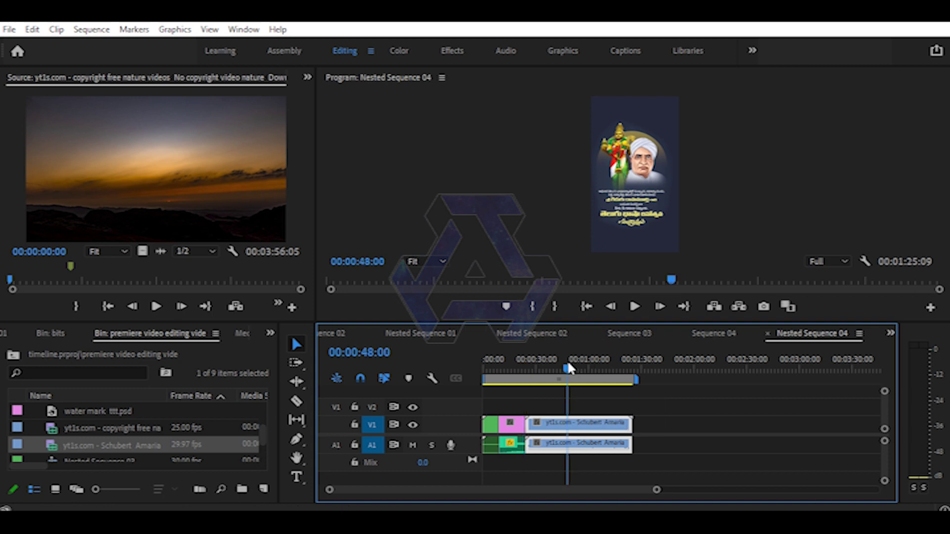
{"action": "left_click", "coordinate": [407, 379]}
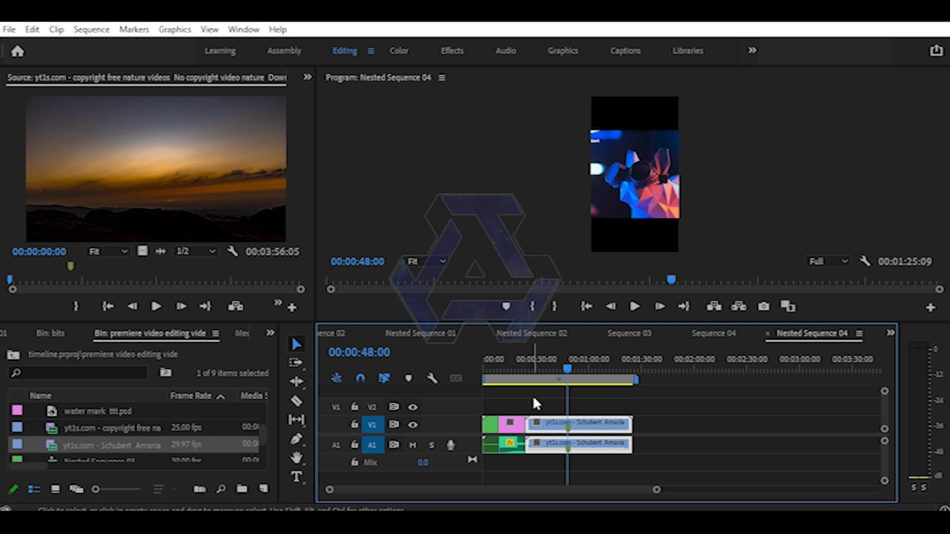
- Restore the nature video clip and open the Marker dialog for a new marker at 00:01:14:12
{"action": "left_click", "coordinate": [582, 365]}
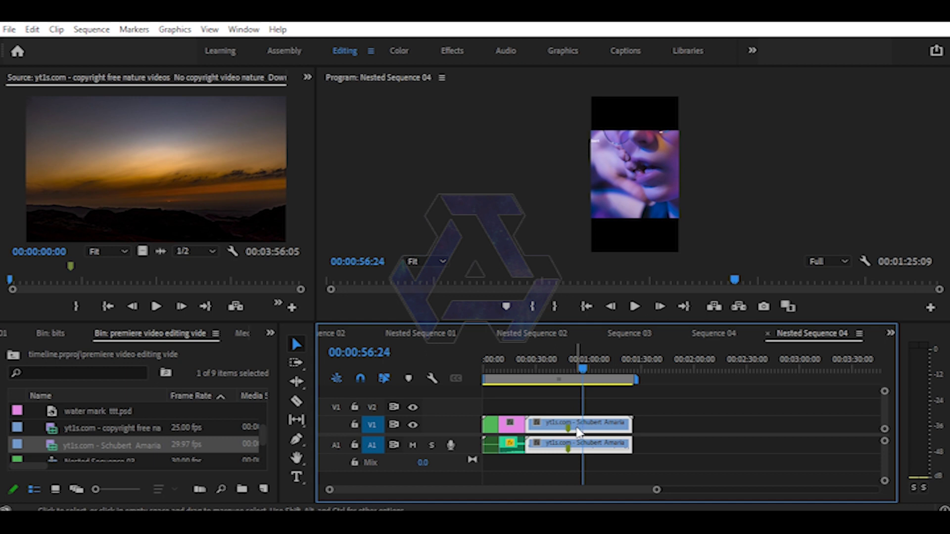
{"action": "key", "text": "ctrl+z"}
{"action": "left_click", "coordinate": [409, 381]}
{"action": "left_click", "coordinate": [408, 381]}
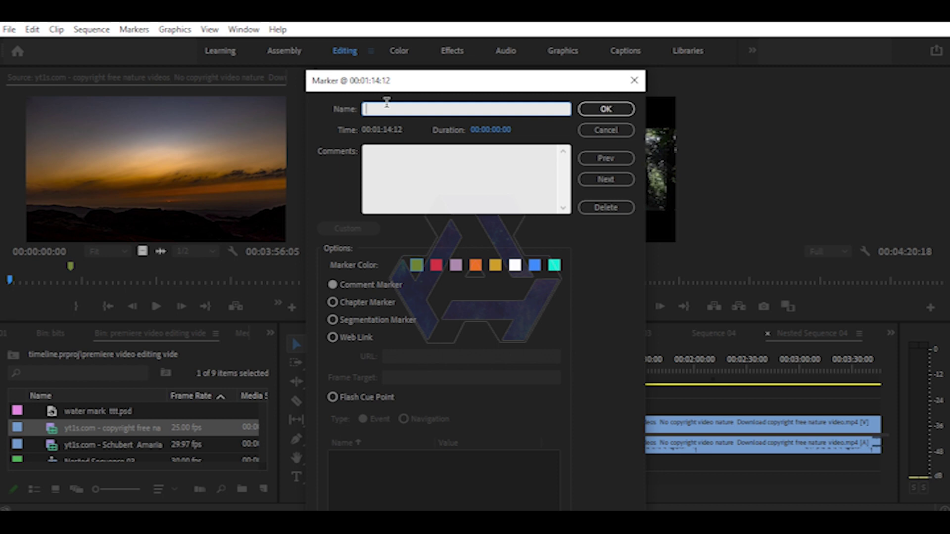
- Name the marker 'add video' and confirm it
{"action": "type", "text": "add video"}
{"action": "left_click", "coordinate": [606, 110]}
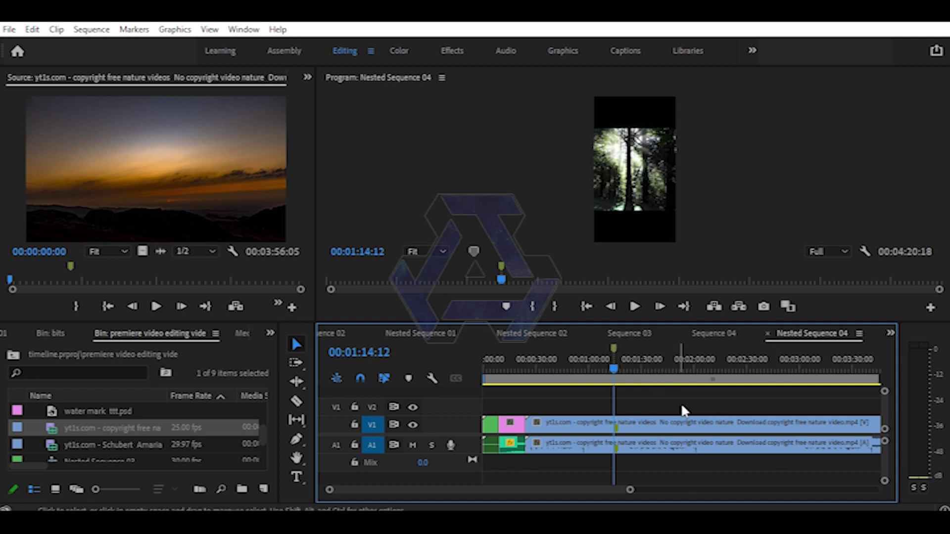
- Add a chapter marker named 'add chapter' at 00:02:15:18
{"action": "left_click", "coordinate": [721, 363]}
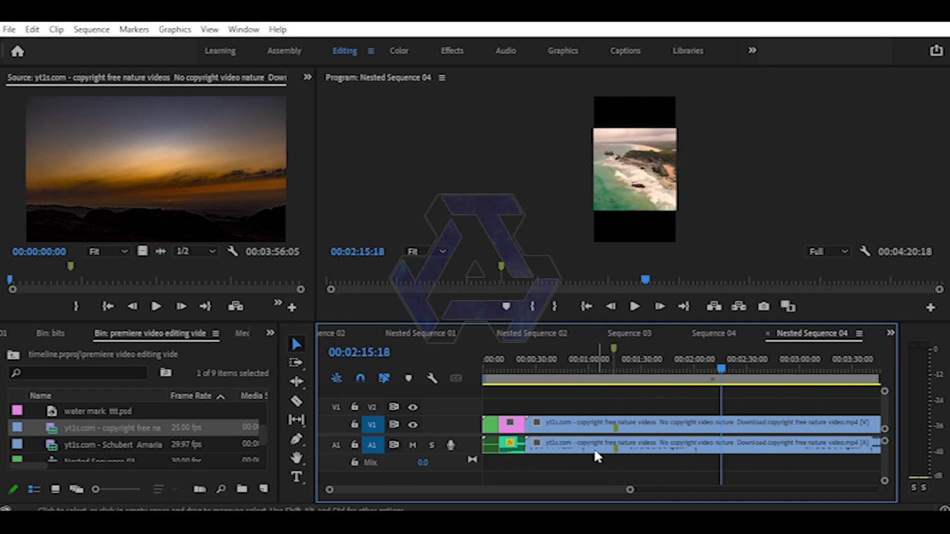
{"action": "left_click", "coordinate": [409, 380]}
{"action": "left_click", "coordinate": [409, 379]}
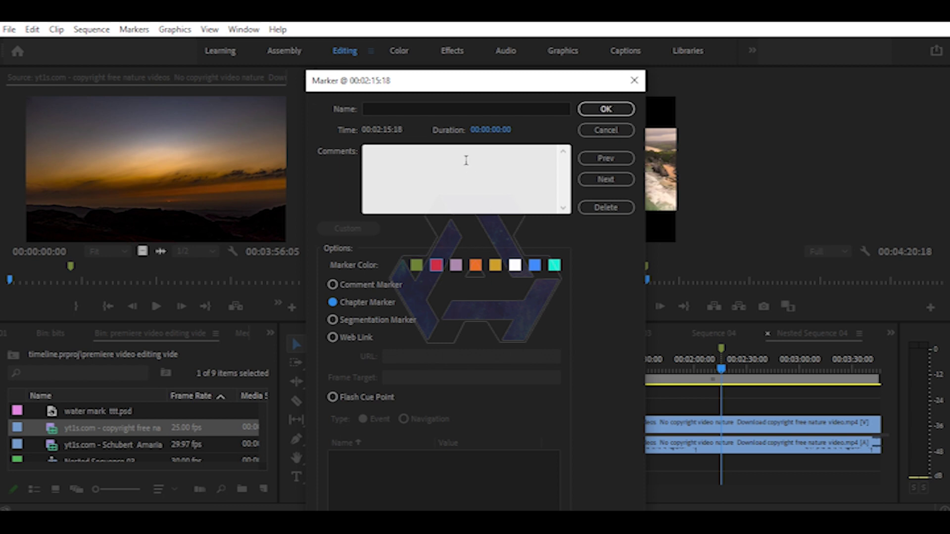
{"action": "left_click", "coordinate": [425, 108]}
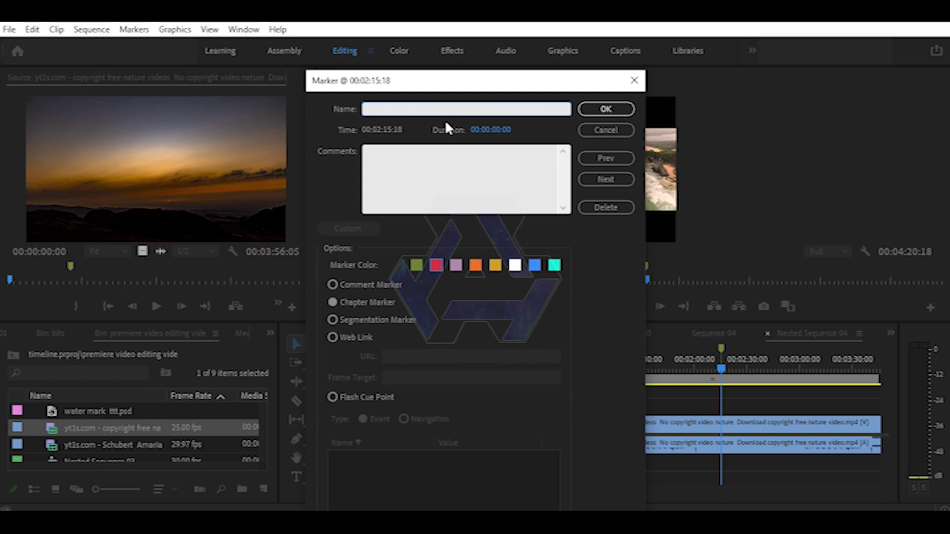
{"action": "type", "text": "add chapt"}
{"action": "type", "text": "er"}
{"action": "left_click", "coordinate": [623, 105]}
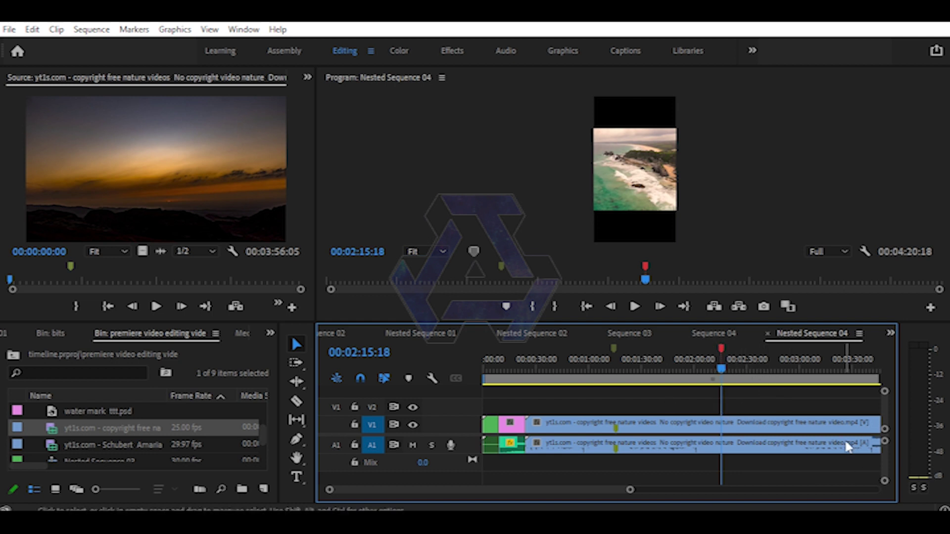
- Expand the Video 1 and Audio 1 tracks so the clip and waveform show taller
{"action": "left_click", "coordinate": [431, 379]}
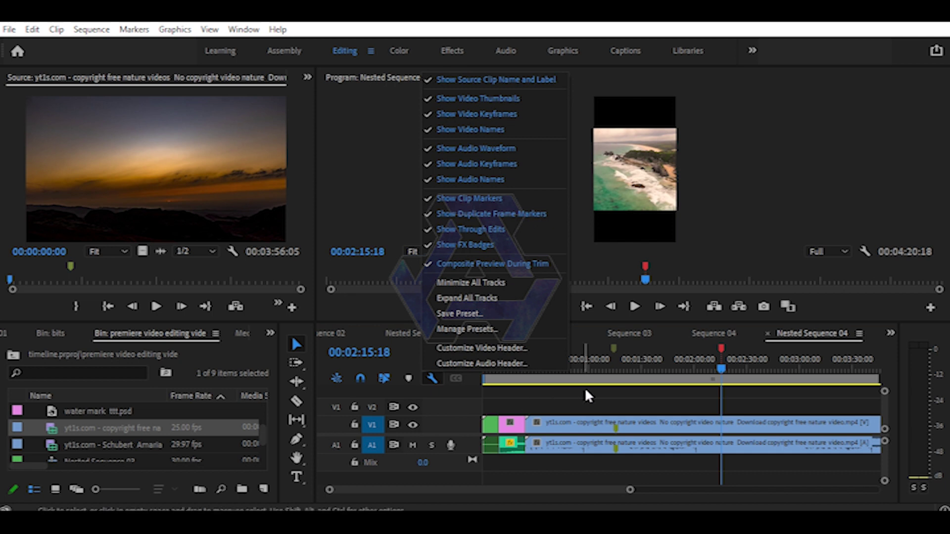
{"action": "left_click", "coordinate": [597, 363]}
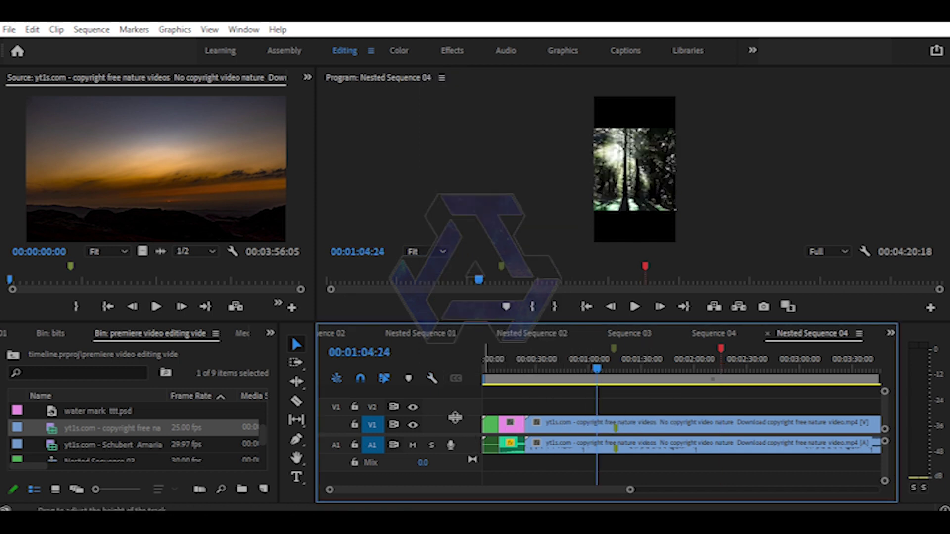
{"action": "left_click_drag", "start_coordinate": [455, 417], "coordinate": [454, 394]}
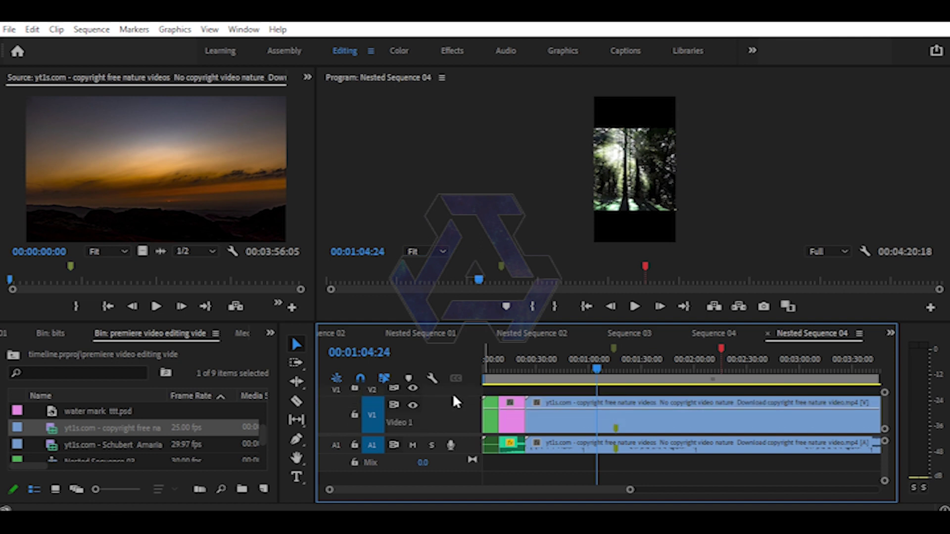
{"action": "left_click_drag", "start_coordinate": [463, 453], "coordinate": [459, 484]}
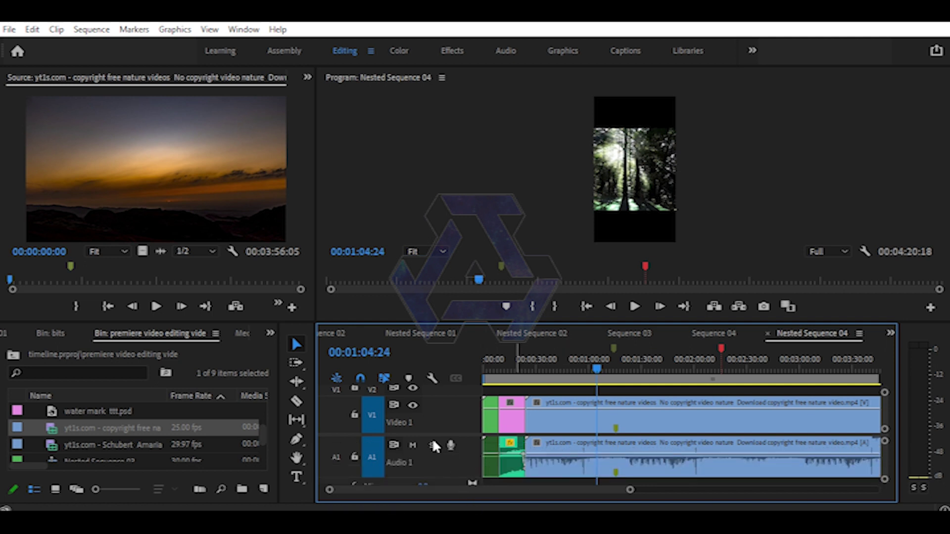
- Toggle Show Video Thumbnails off and back on, then zoom in on the timeline
{"action": "left_click", "coordinate": [431, 379]}
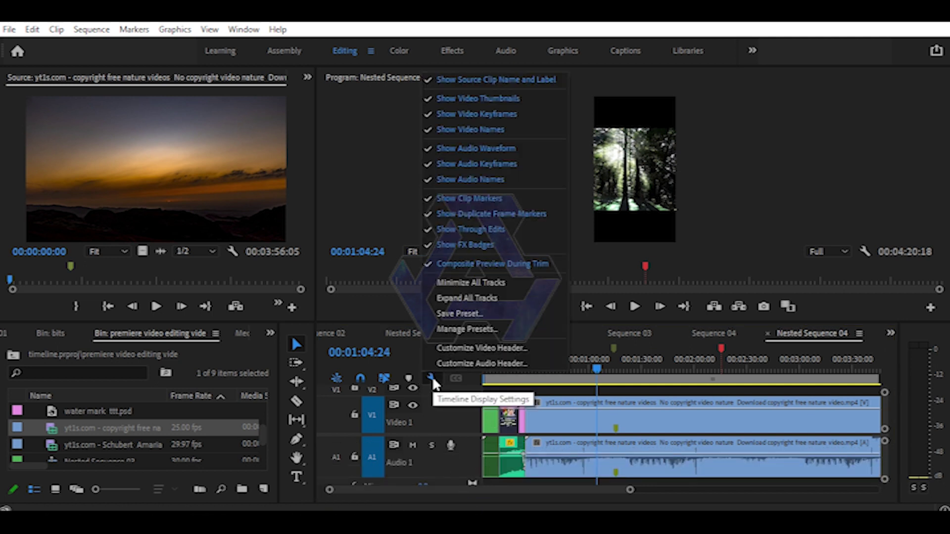
{"action": "left_click", "coordinate": [435, 99]}
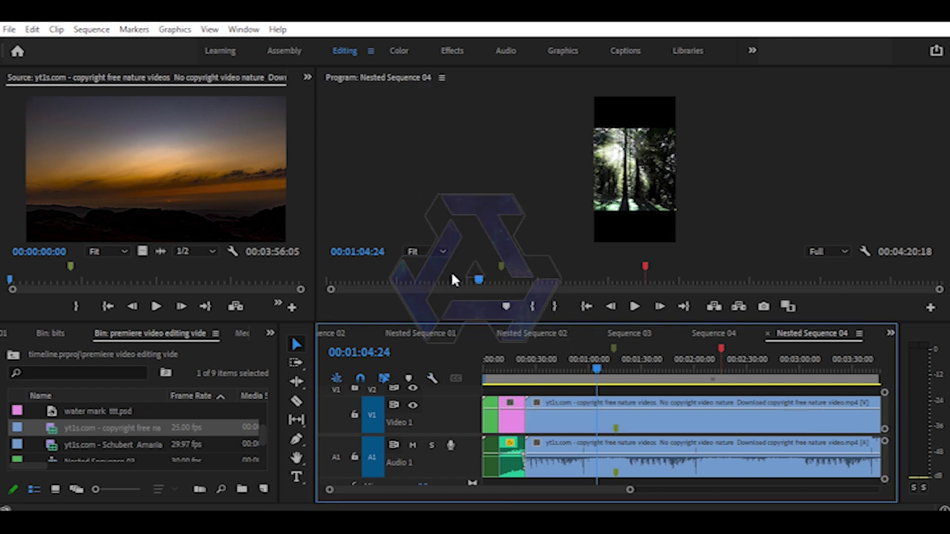
{"action": "left_click", "coordinate": [431, 376]}
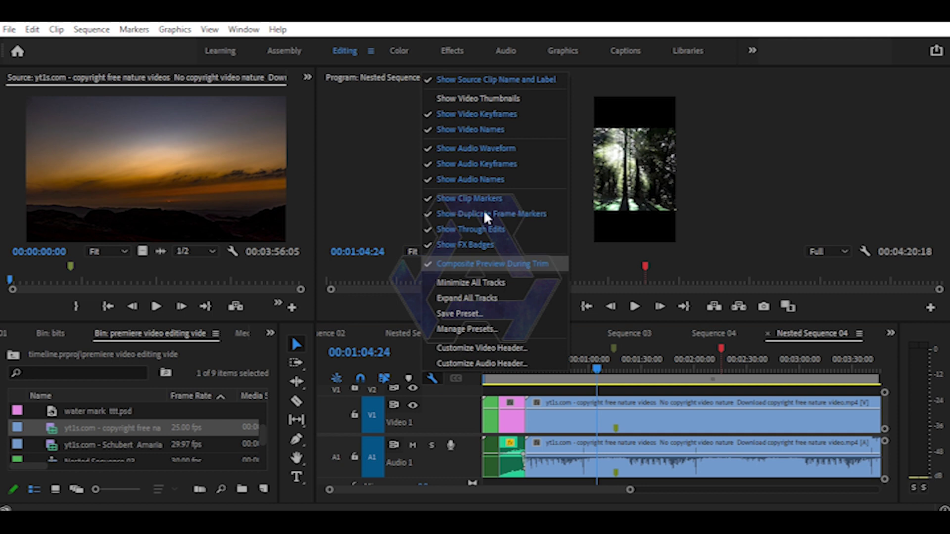
{"action": "left_click", "coordinate": [484, 97]}
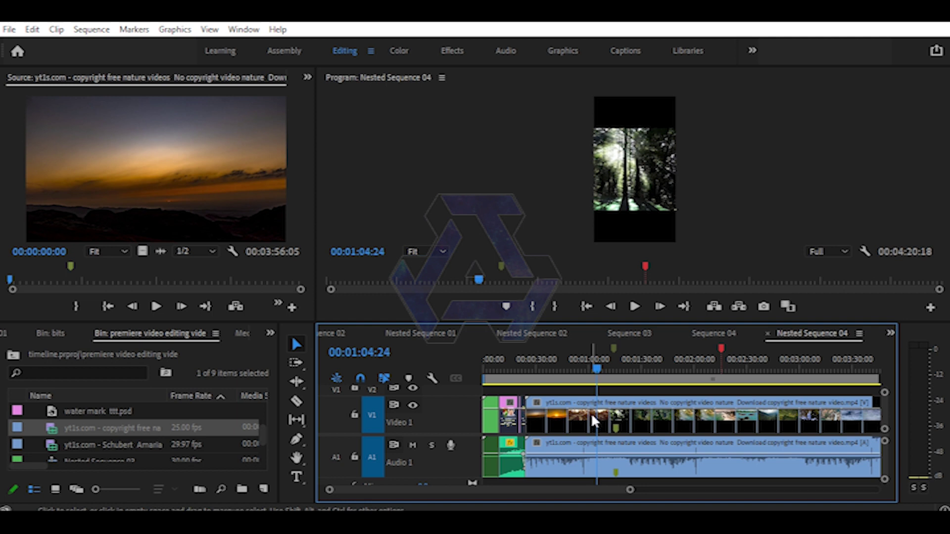
{"action": "key", "text": "equal"}
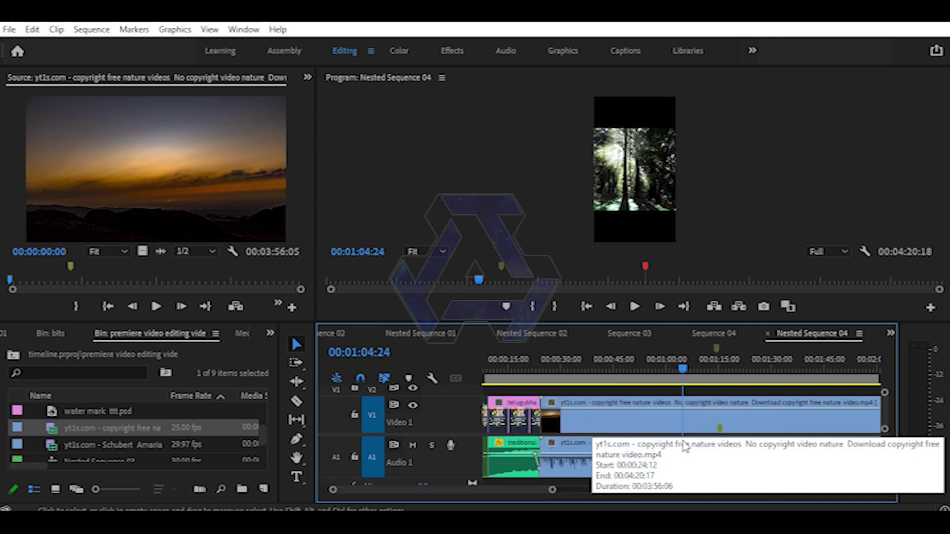
{"action": "key", "text": "equal"}
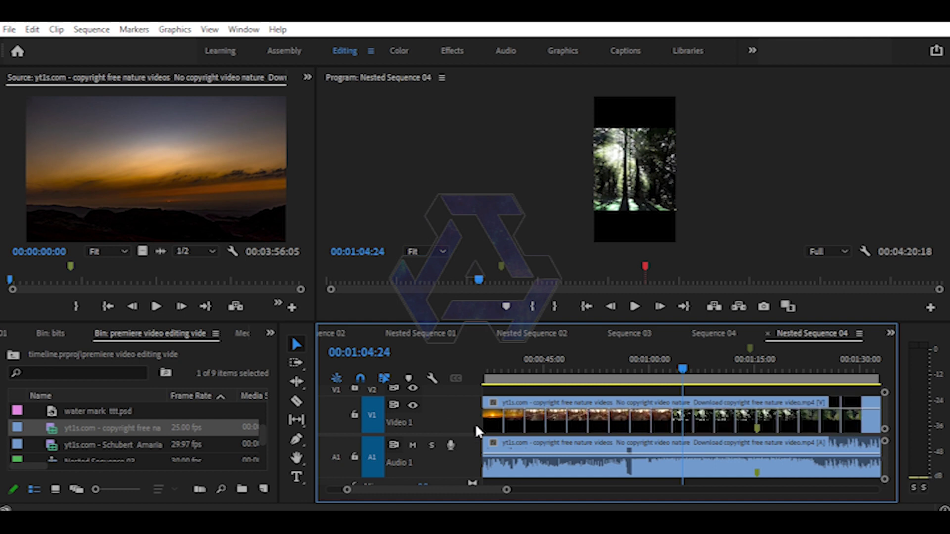
{"action": "left_click", "coordinate": [432, 380]}
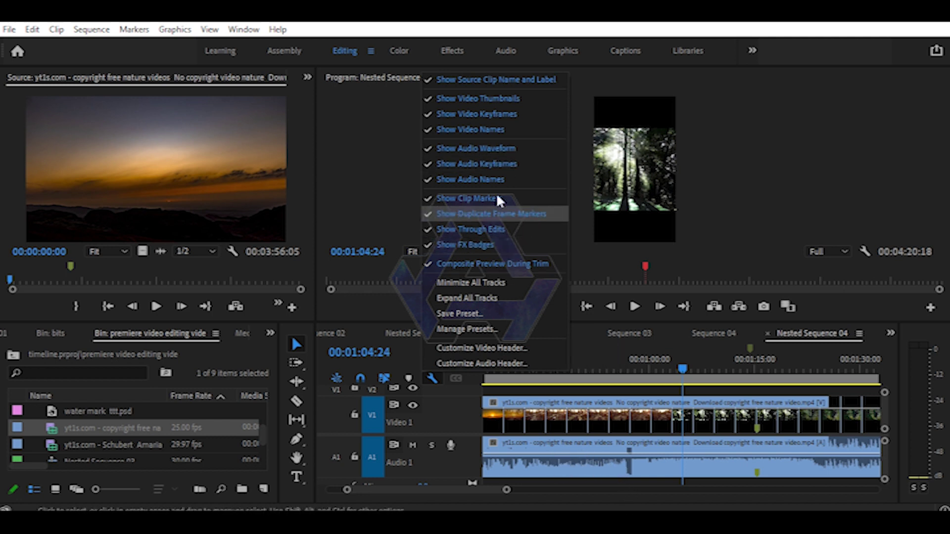
- Hide the audio waveforms on clips, then show them again
{"action": "left_click", "coordinate": [491, 148]}
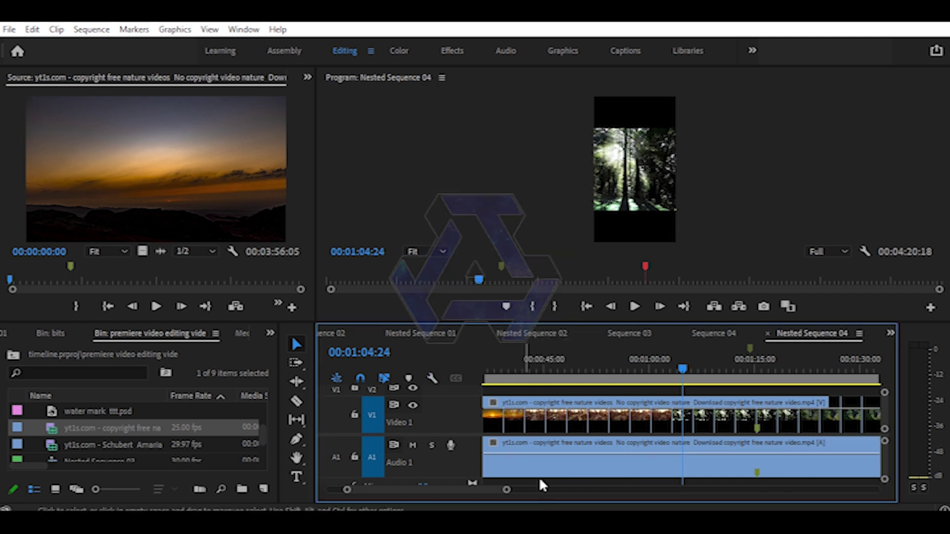
{"action": "left_click", "coordinate": [428, 376]}
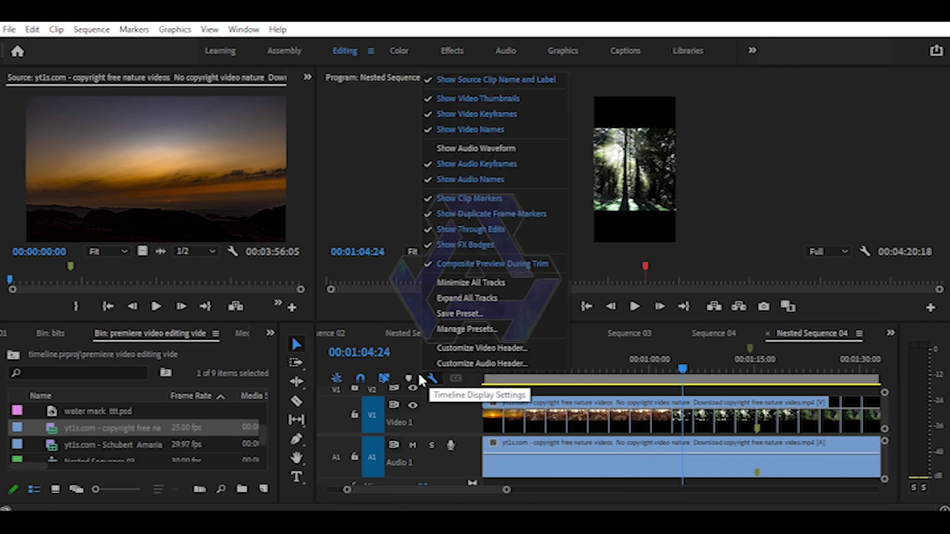
{"action": "left_click", "coordinate": [435, 148]}
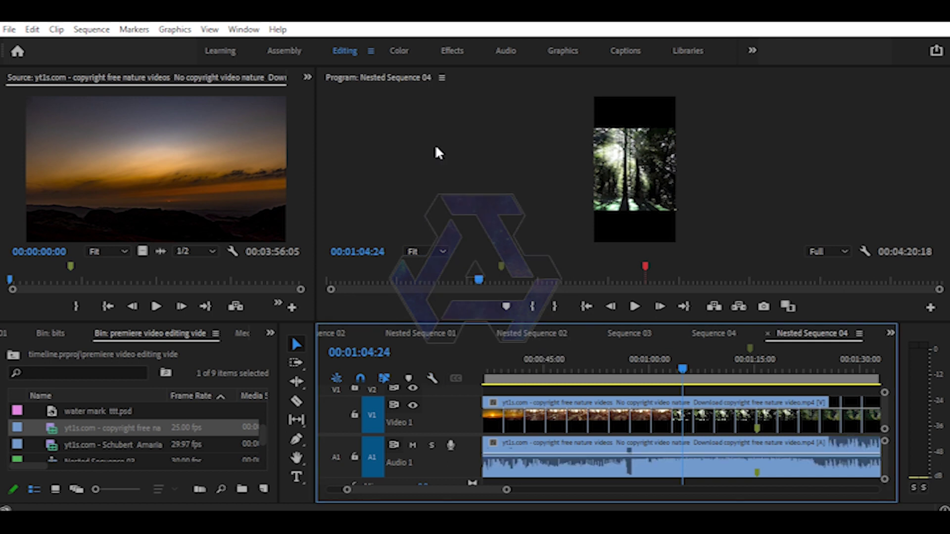
- Turn FX badges off and back on, and open the Nested Sequence 04 panel menu
{"action": "left_click", "coordinate": [432, 377]}
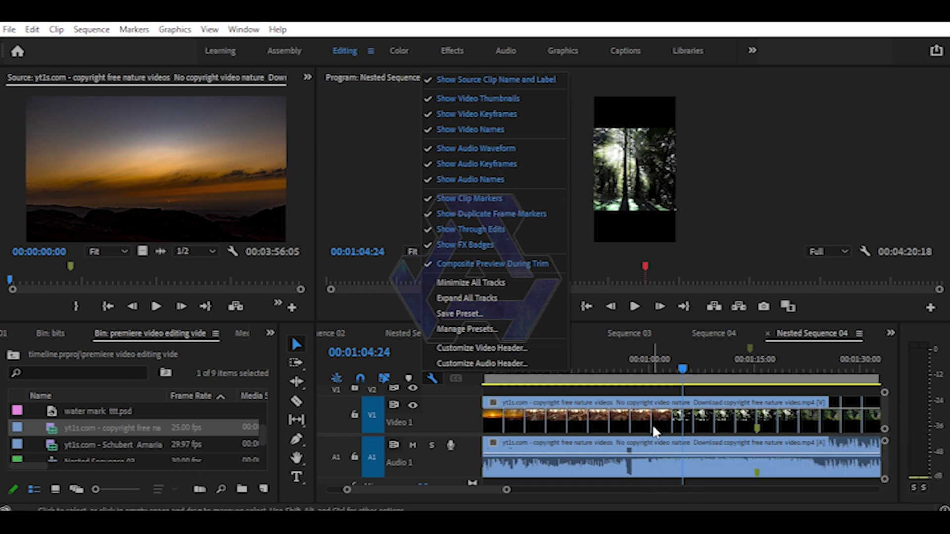
{"action": "mouse_move", "coordinate": [653, 428]}
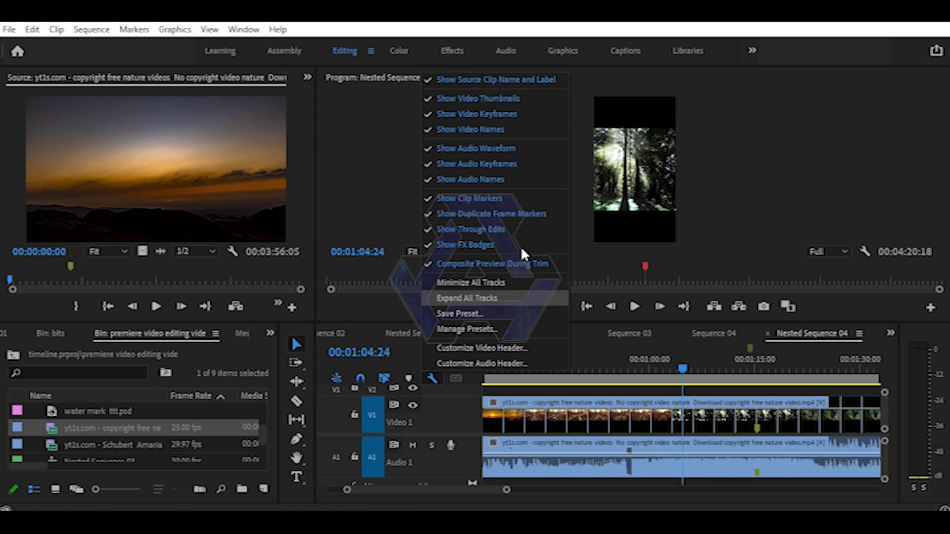
{"action": "mouse_move", "coordinate": [663, 386]}
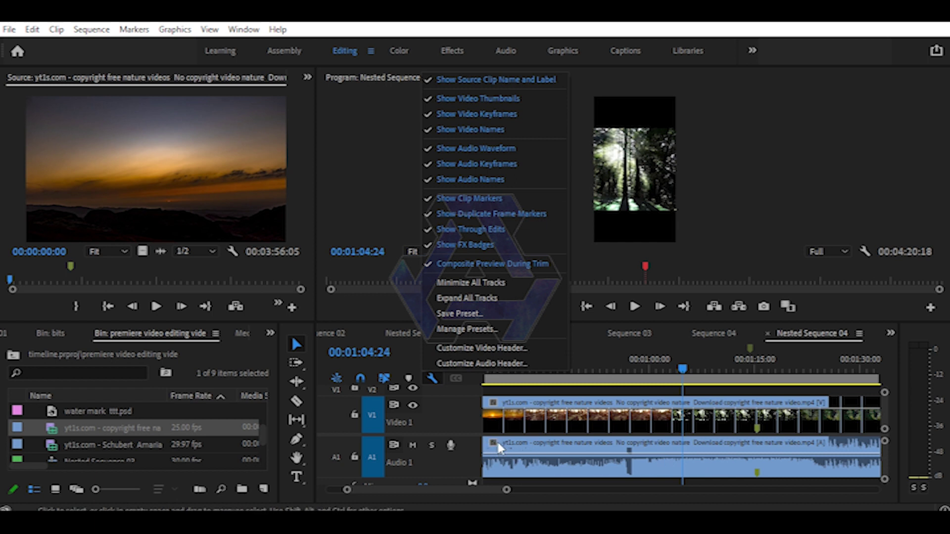
{"action": "left_click", "coordinate": [432, 244]}
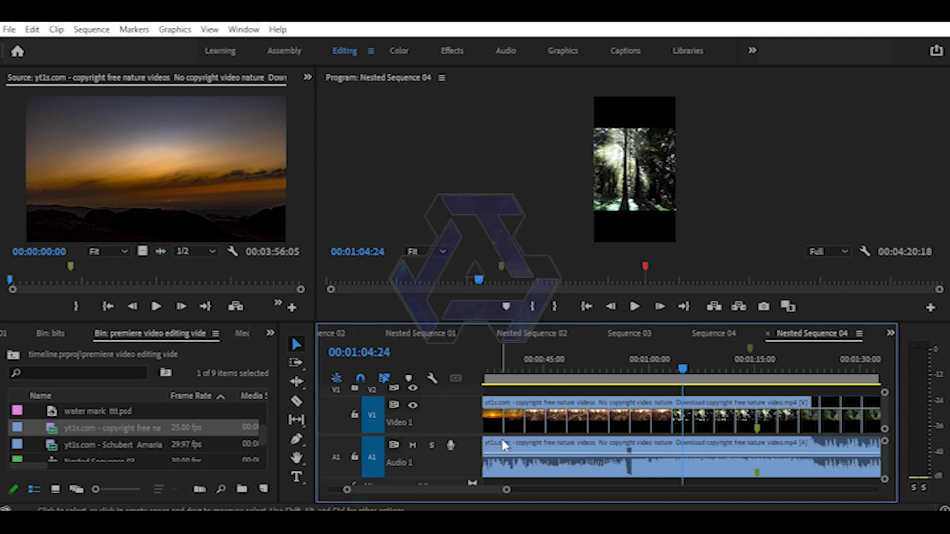
{"action": "left_click", "coordinate": [433, 379]}
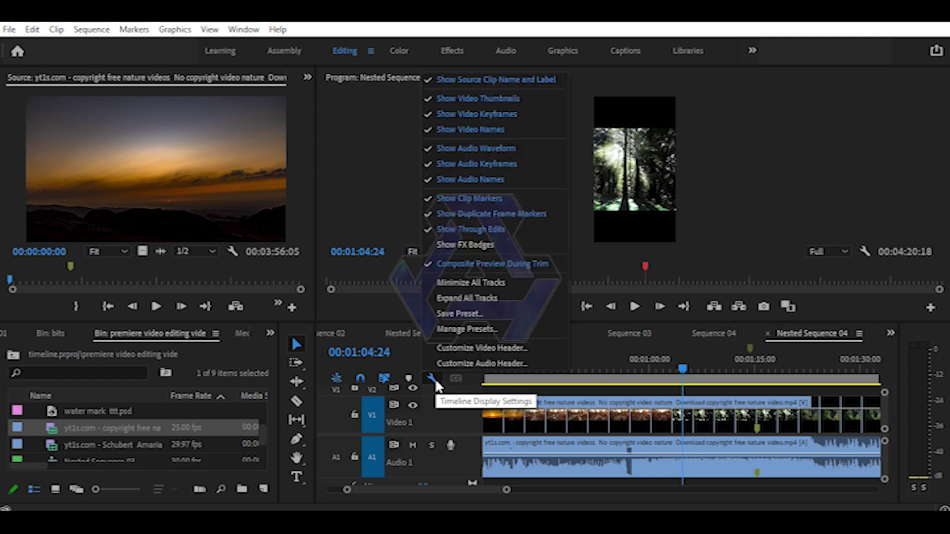
{"action": "left_click", "coordinate": [436, 244]}
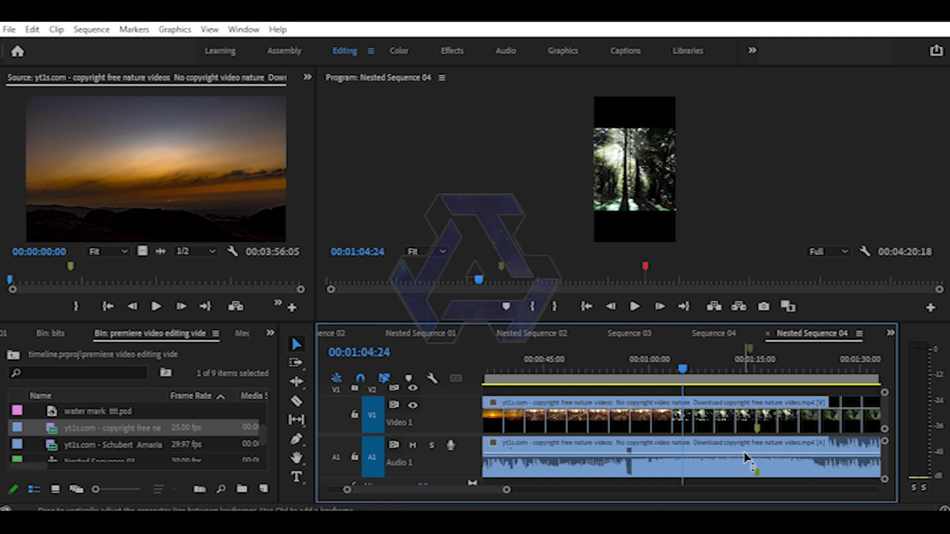
{"action": "left_click", "coordinate": [858, 335]}
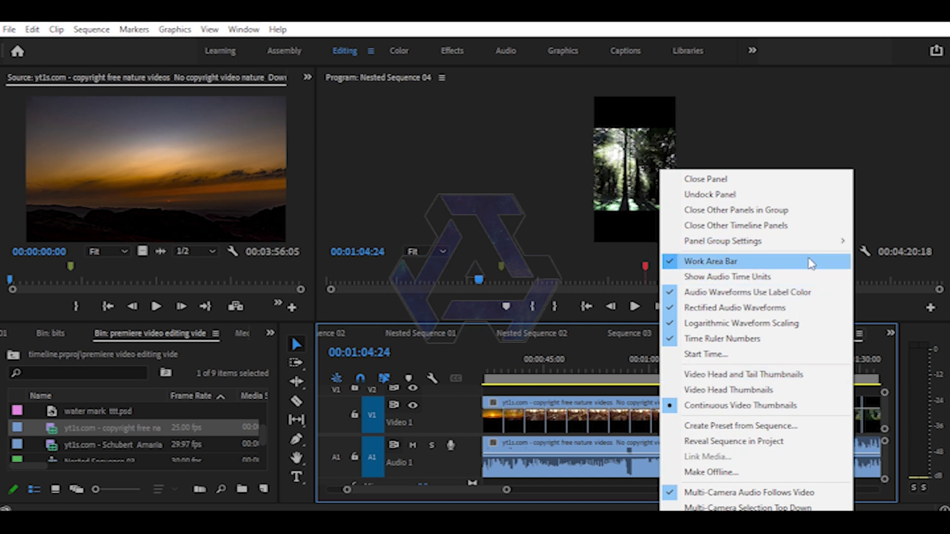
- Move the playhead to about 01:31 and switch the Work Area Bar off, then back on
{"action": "left_click", "coordinate": [873, 369]}
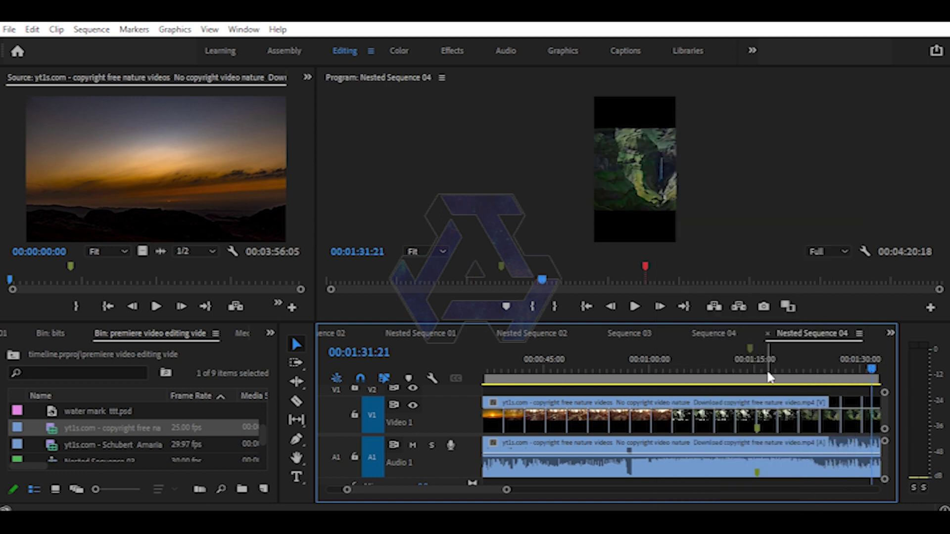
{"action": "scroll", "coordinate": [767, 377], "scroll_direction": "down", "scroll_amount": 5}
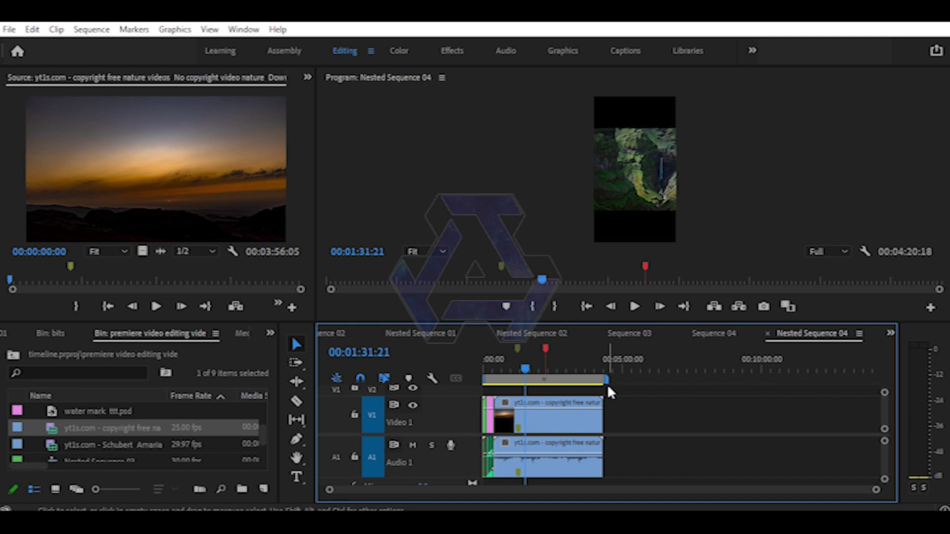
{"action": "mouse_move", "coordinate": [585, 381]}
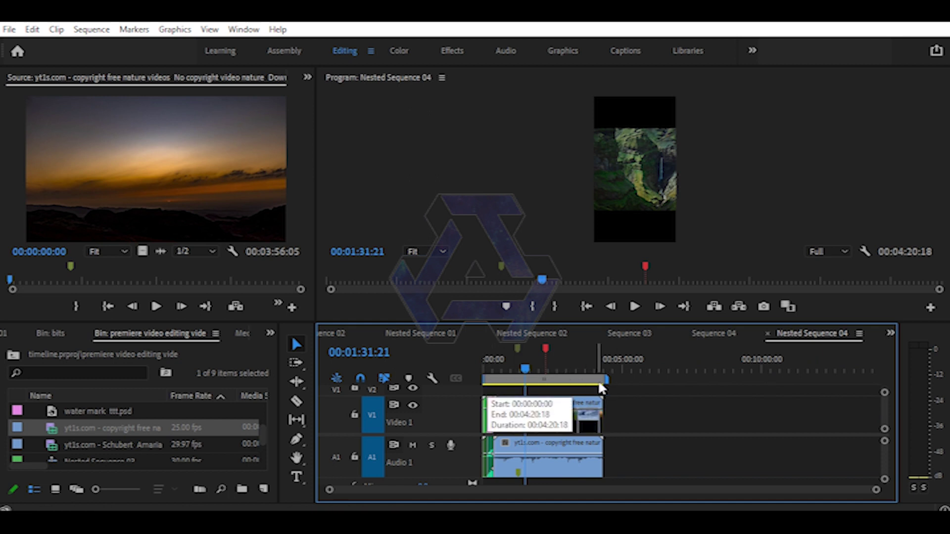
{"action": "left_click", "coordinate": [859, 333]}
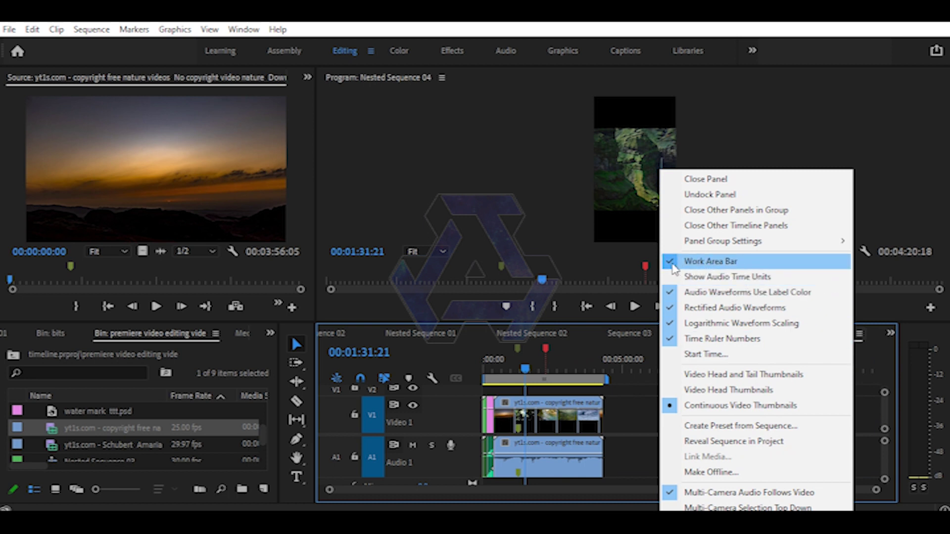
{"action": "left_click", "coordinate": [672, 264]}
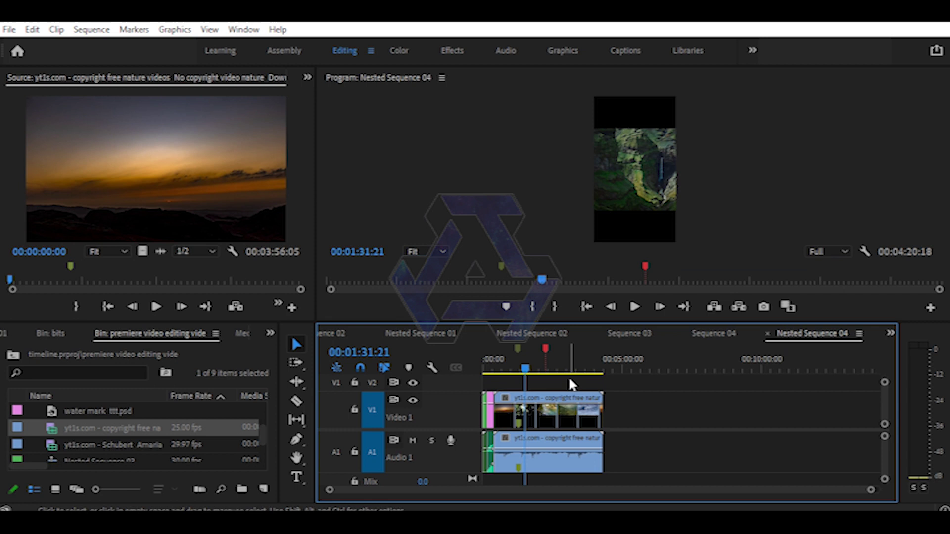
{"action": "left_click", "coordinate": [858, 336]}
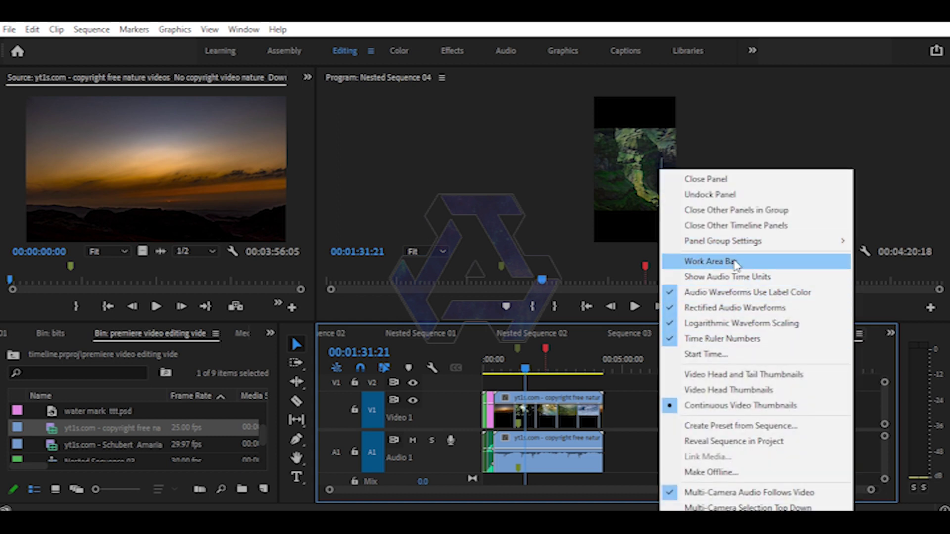
{"action": "left_click", "coordinate": [732, 260]}
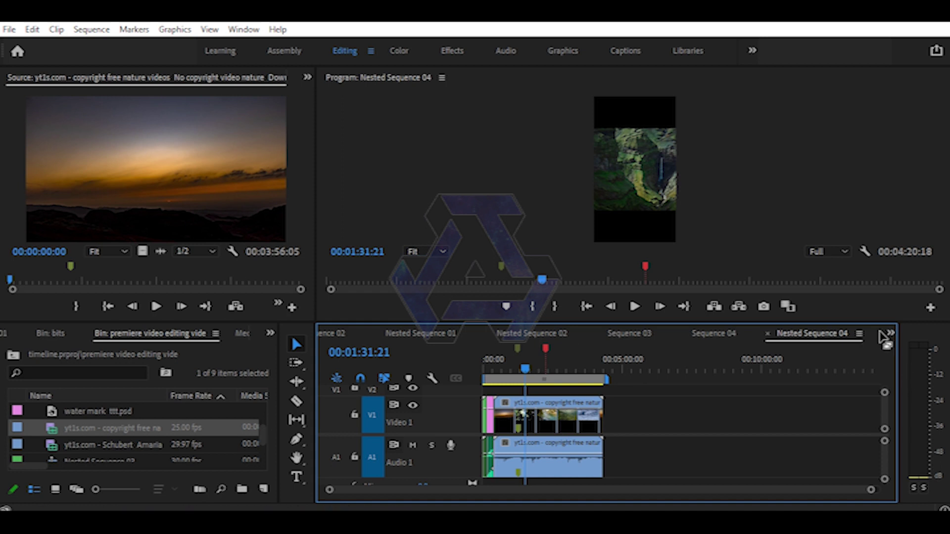
- Show timecodes in audio time units, and try label-coloured audio waveforms before reverting to default
{"action": "left_click", "coordinate": [859, 335]}
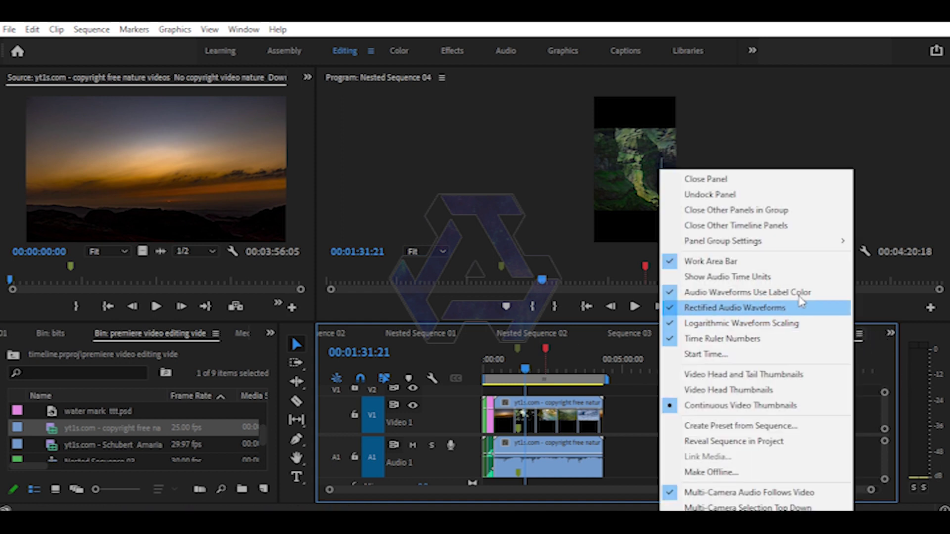
{"action": "left_click", "coordinate": [751, 279]}
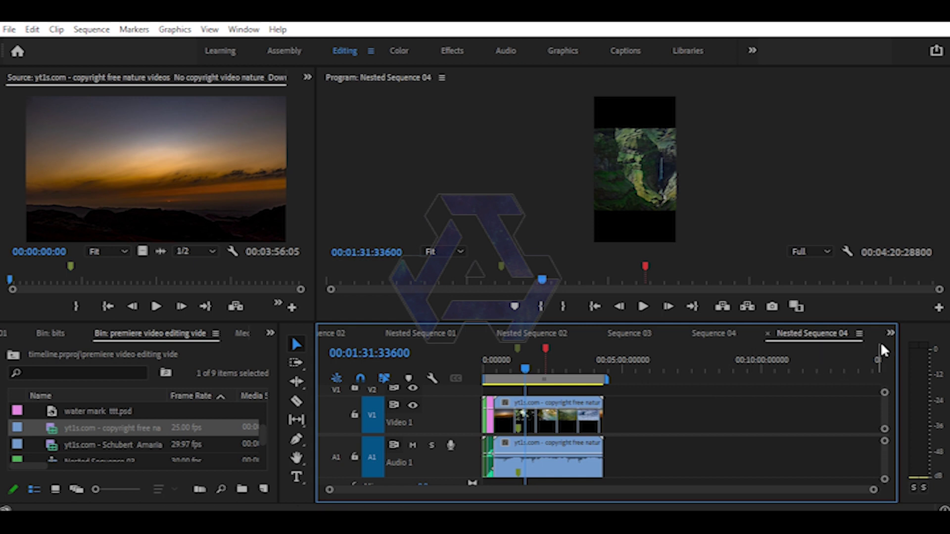
{"action": "left_click", "coordinate": [859, 334]}
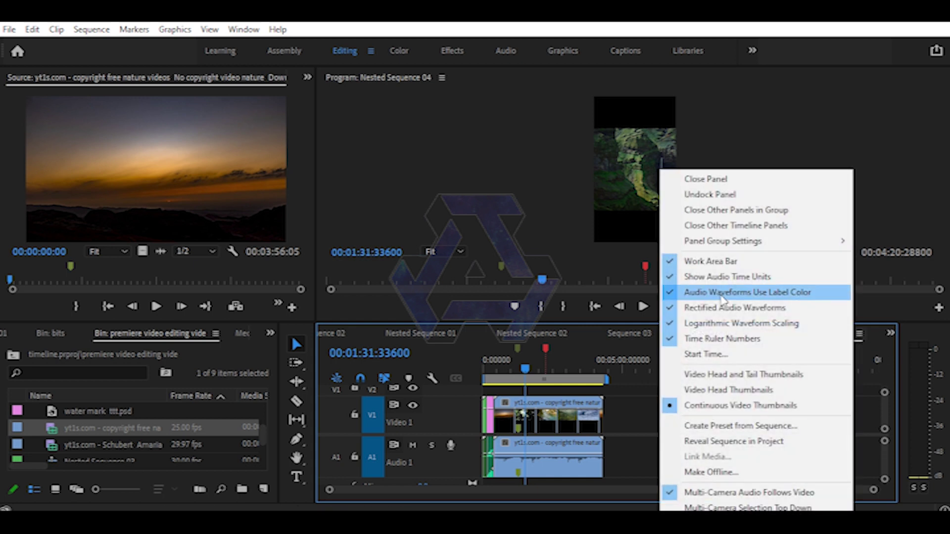
{"action": "left_click", "coordinate": [734, 296]}
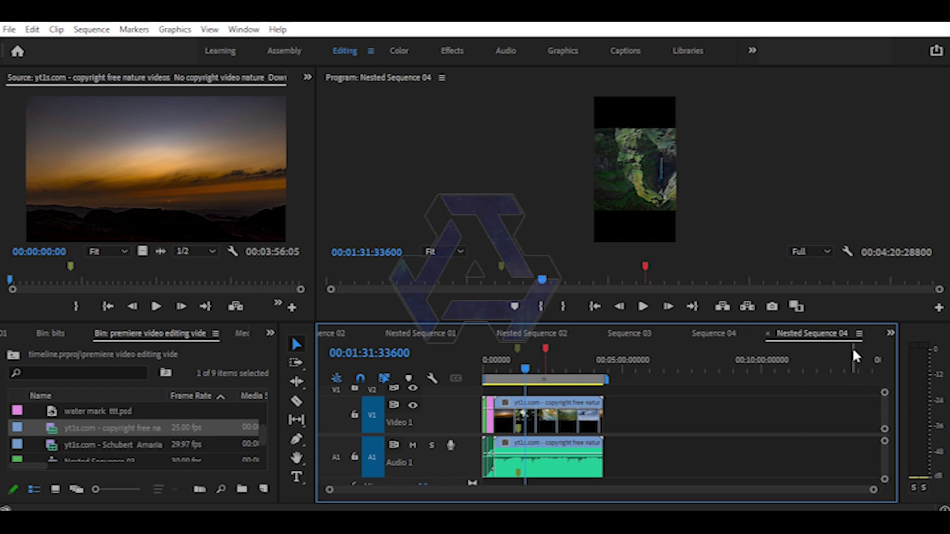
{"action": "left_click", "coordinate": [860, 335]}
{"action": "left_click", "coordinate": [720, 294]}
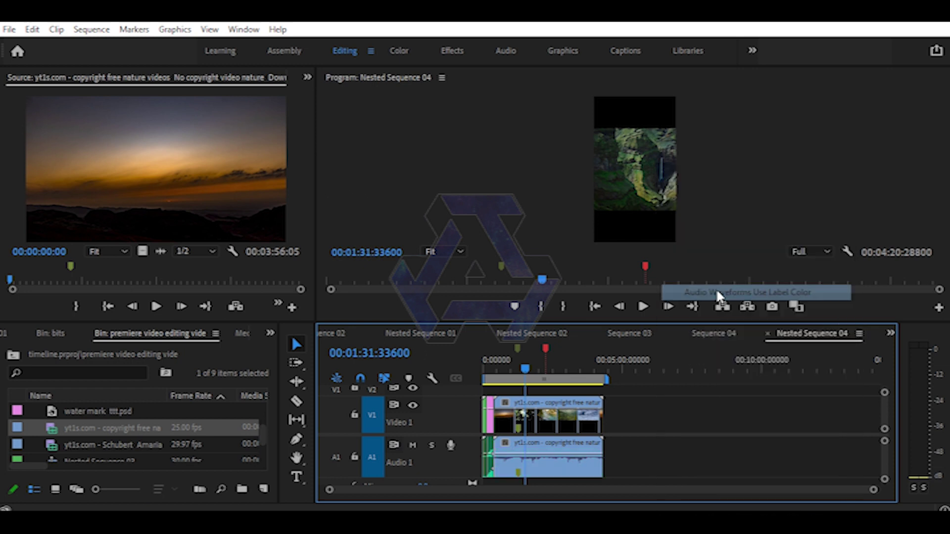
- Switch video clips to head-and-tail thumbnails, then restore continuous video thumbnails
{"action": "left_click", "coordinate": [860, 335]}
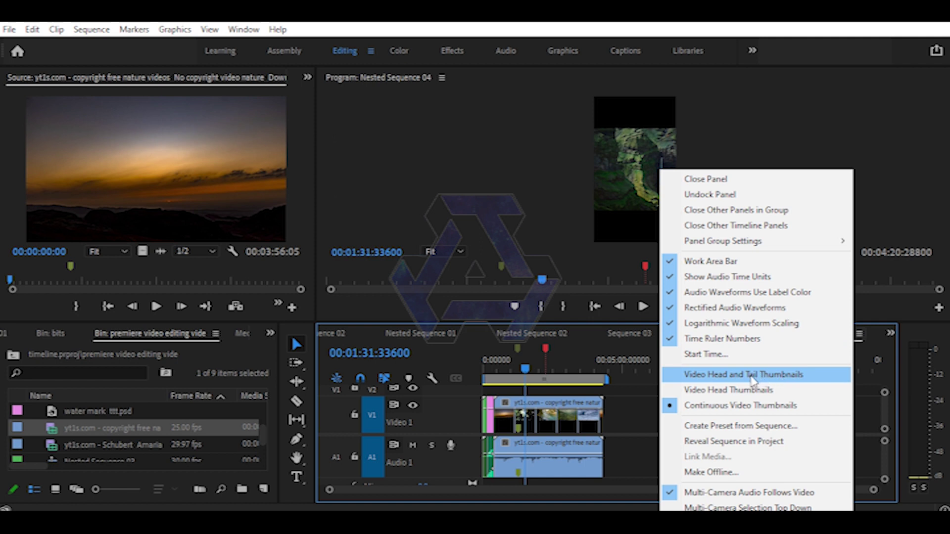
{"action": "left_click", "coordinate": [752, 377]}
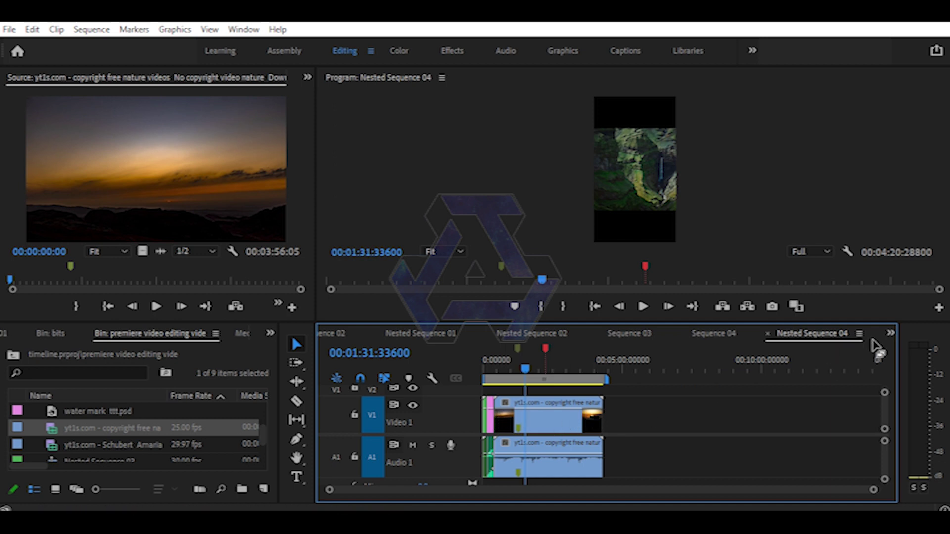
{"action": "left_click", "coordinate": [860, 334]}
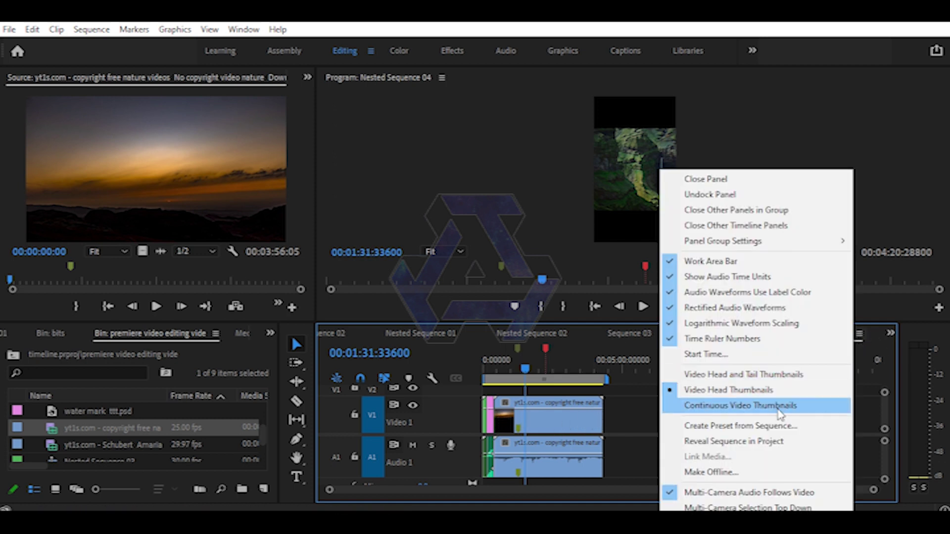
{"action": "left_click", "coordinate": [779, 411]}
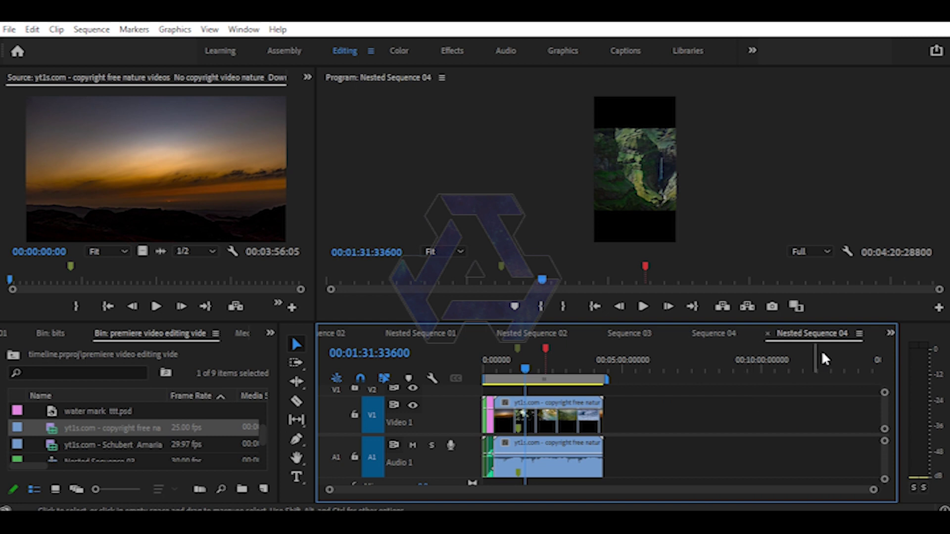
{"action": "left_click", "coordinate": [859, 335]}
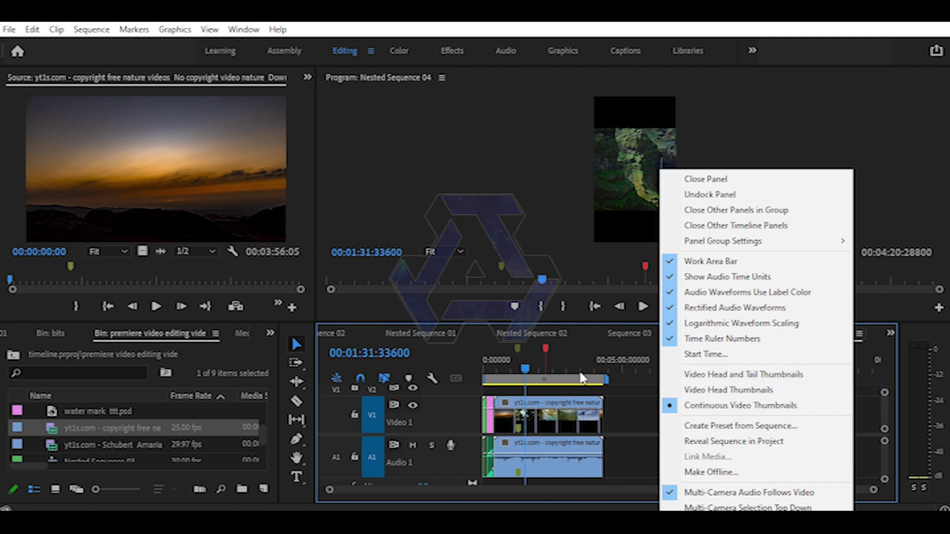
- Save the sequence settings as preset 'Nested Sequence 04' and close the Nested Sequence 04 timeline
{"action": "left_click", "coordinate": [731, 429]}
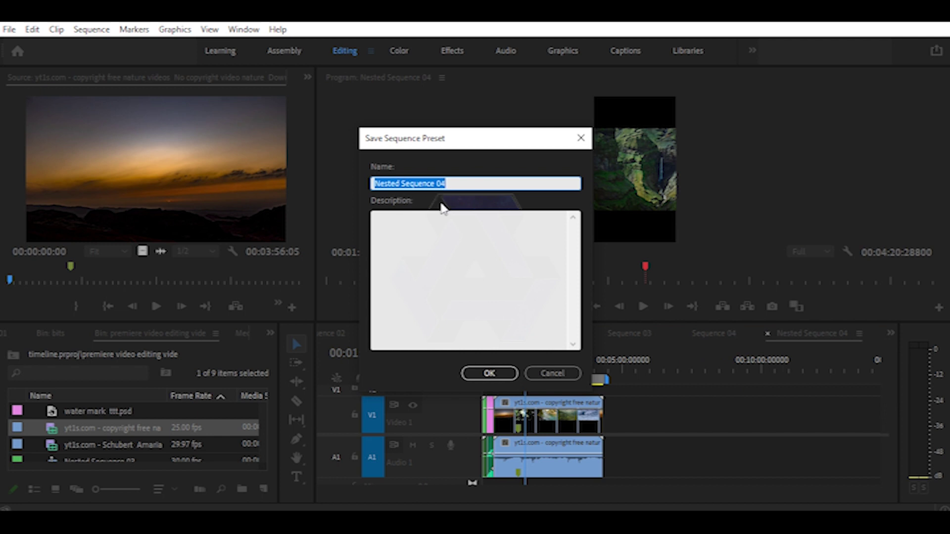
{"action": "left_click", "coordinate": [500, 372]}
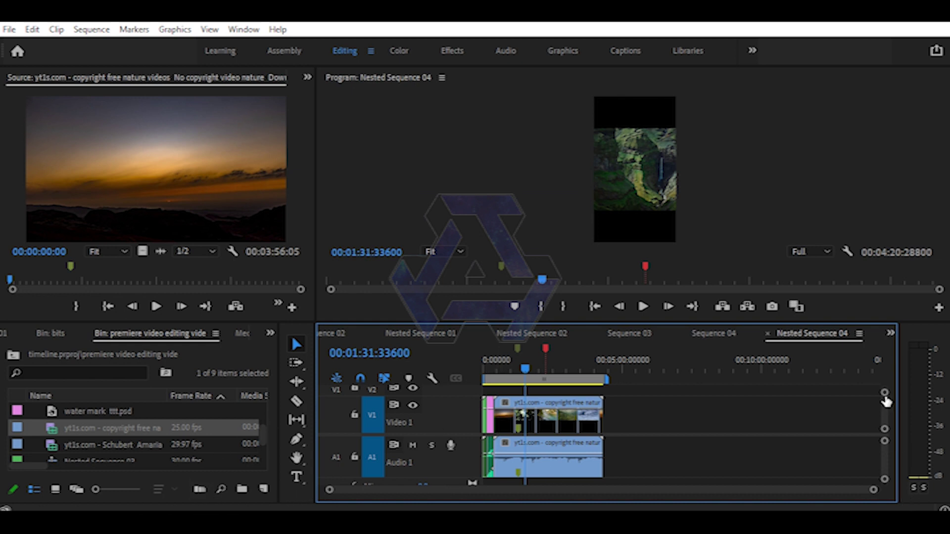
{"action": "left_click", "coordinate": [766, 334]}
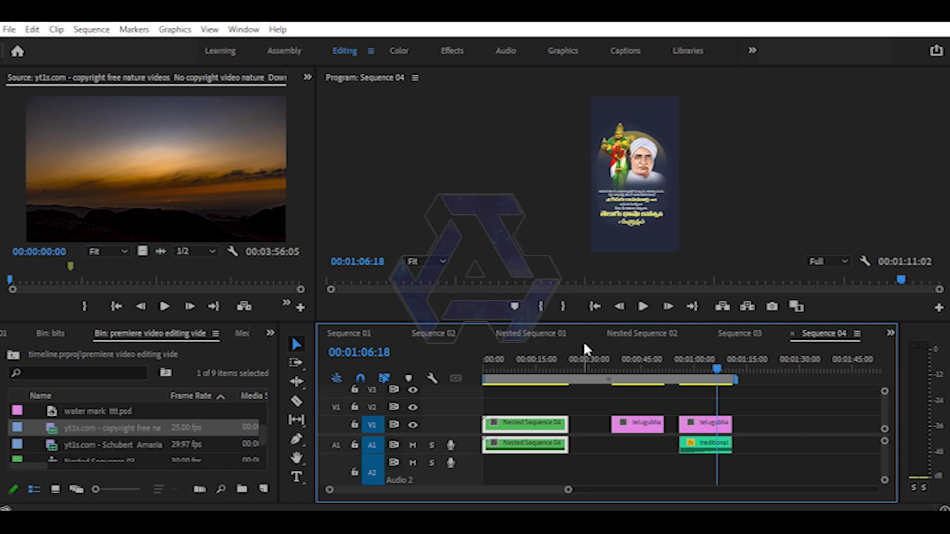
{"action": "left_click", "coordinate": [263, 490]}
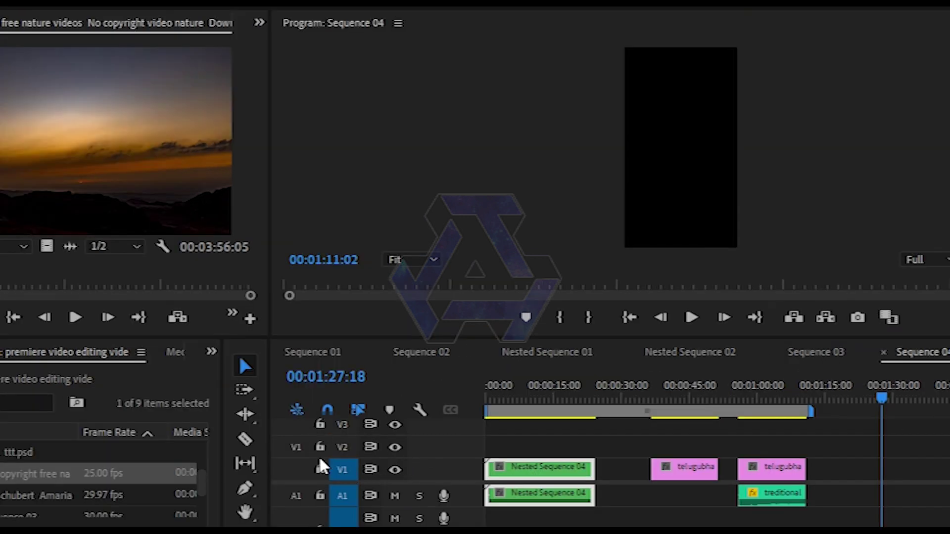
{"action": "left_click", "coordinate": [320, 469]}
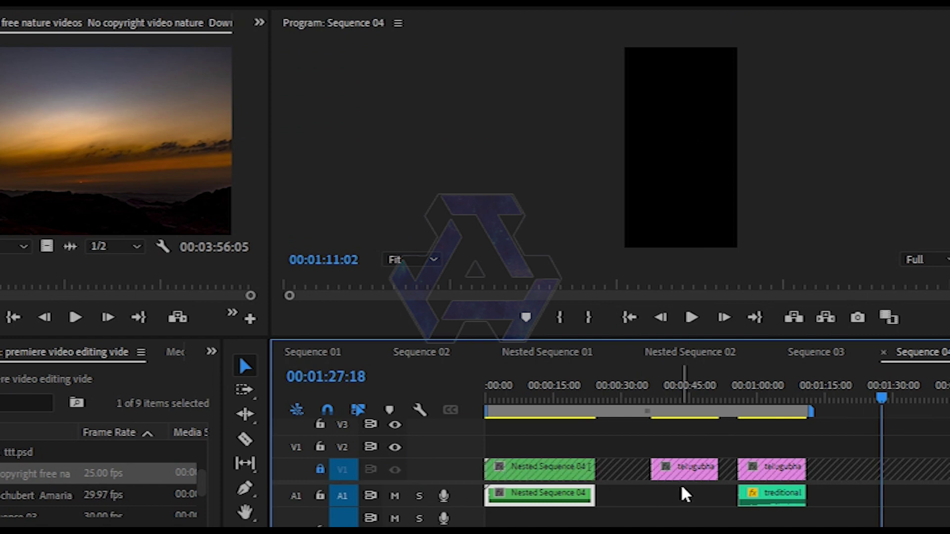
{"action": "left_click", "coordinate": [574, 478]}
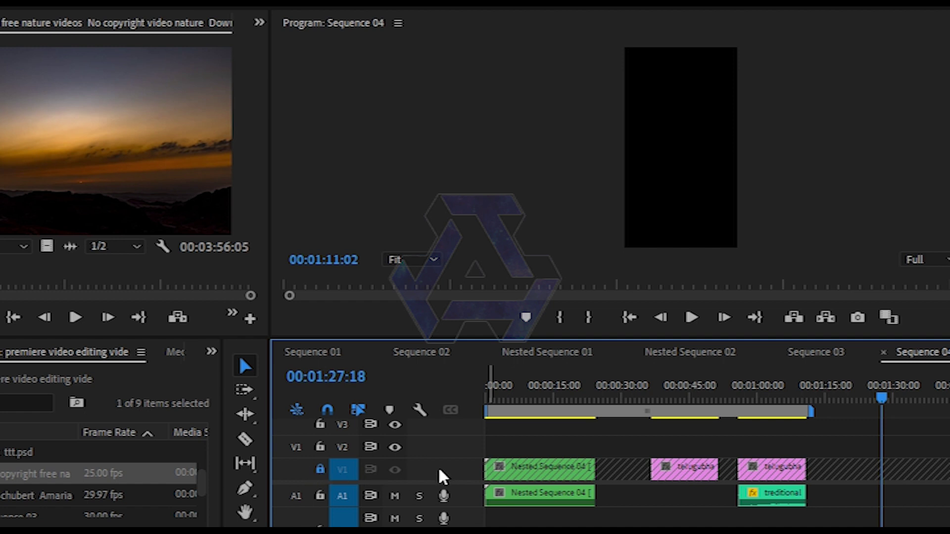
{"action": "left_click", "coordinate": [320, 470]}
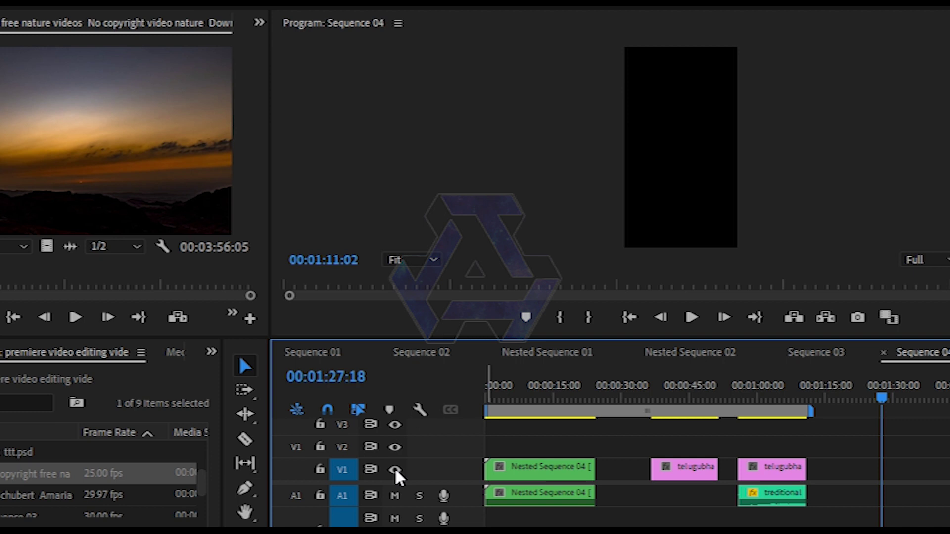
- Set the playhead near 00:00:08:06 and toggle V1 track output off and back on
{"action": "left_click", "coordinate": [395, 470]}
{"action": "left_click", "coordinate": [523, 396]}
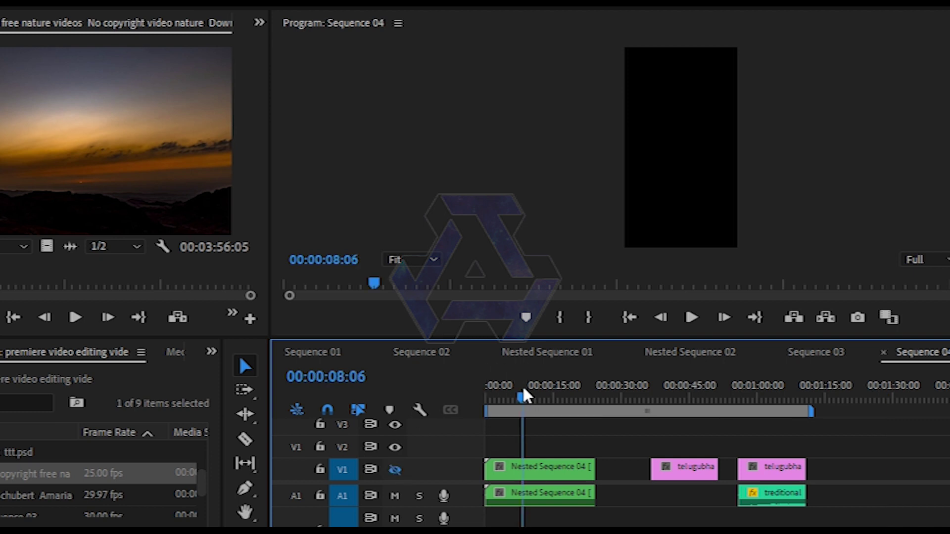
{"action": "left_click", "coordinate": [395, 470]}
{"action": "left_click", "coordinate": [395, 471]}
{"action": "left_click", "coordinate": [394, 471]}
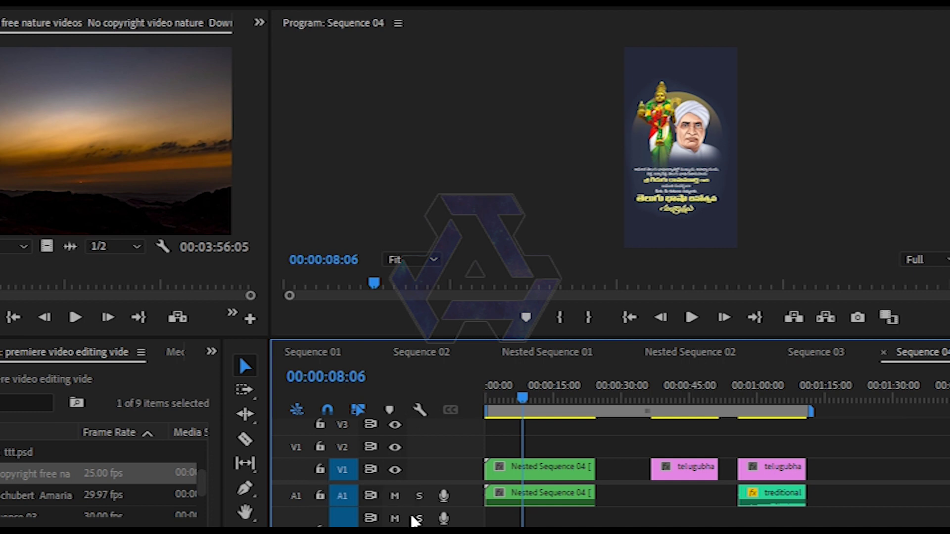
- Lock then unlock A1, then solo and mute the A1 audio track
{"action": "left_click", "coordinate": [320, 496]}
{"action": "left_click", "coordinate": [320, 496]}
{"action": "left_click", "coordinate": [419, 496]}
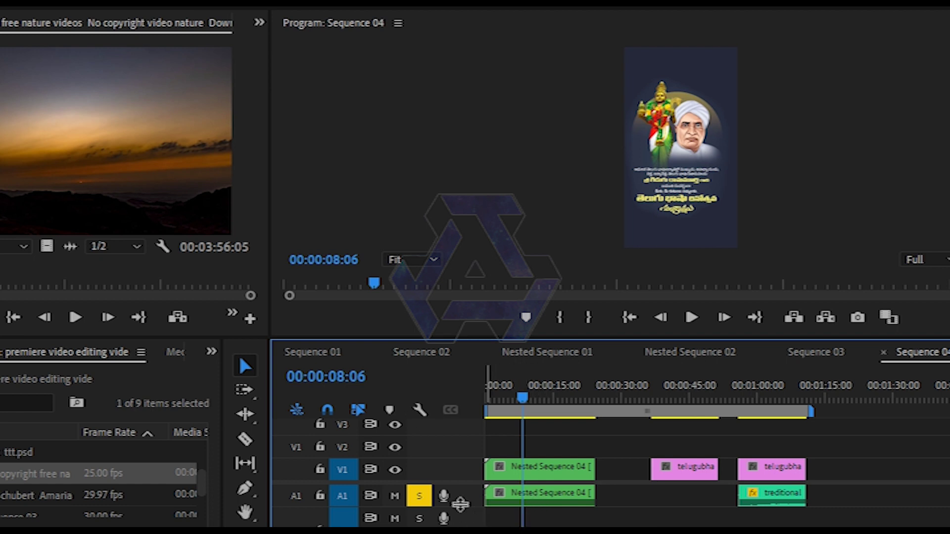
{"action": "left_click", "coordinate": [395, 496]}
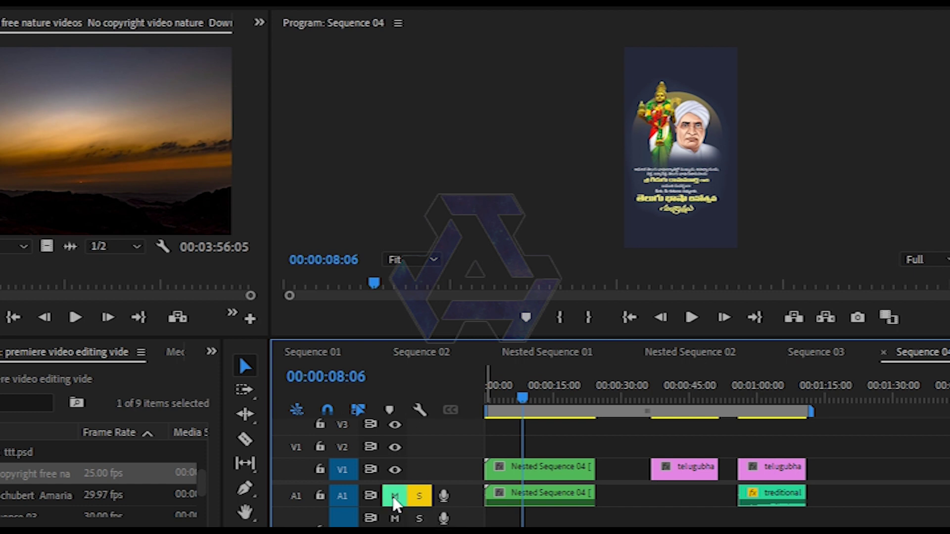